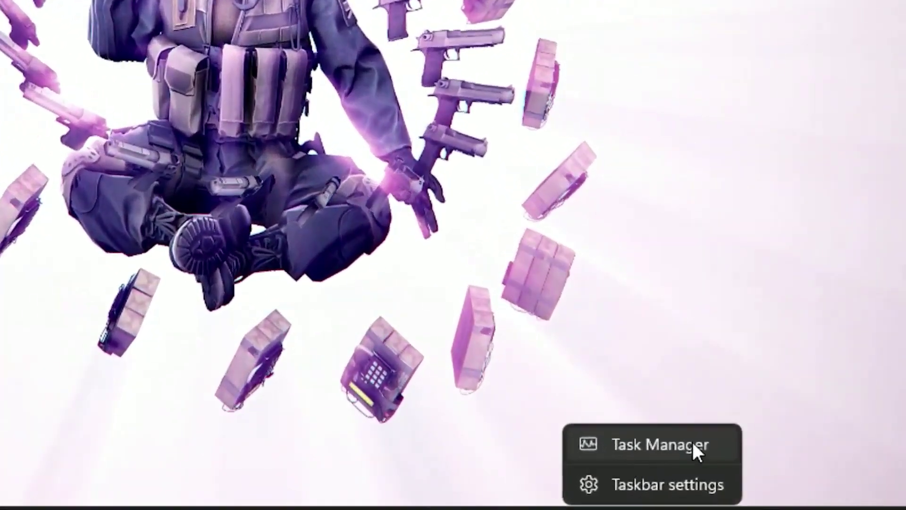
Step: Open Task Manager from the taskbar
{"action": "left_click", "coordinate": [663, 464]}
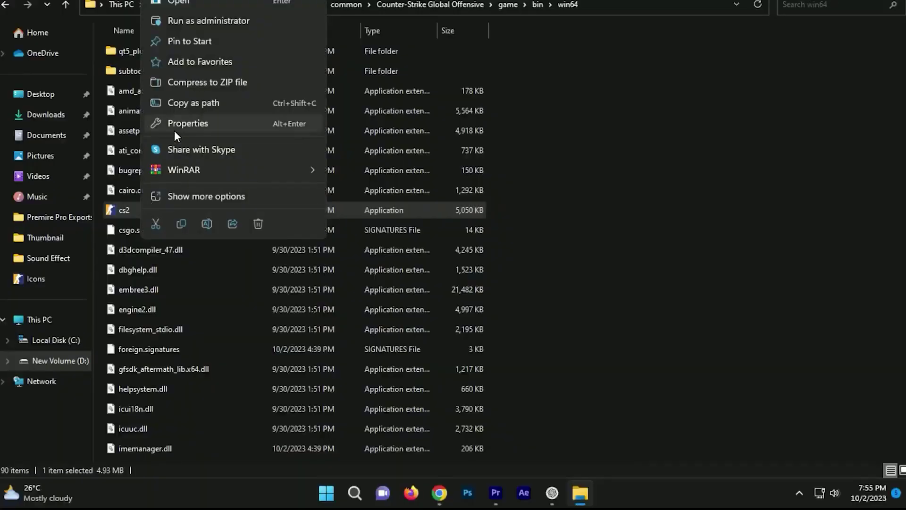
Step: Set the cs2 application in the game's win64 folder to run in compatibility mode for Windows 8 and save its properties
{"action": "left_click", "coordinate": [179, 126]}
{"action": "left_click", "coordinate": [258, 150]}
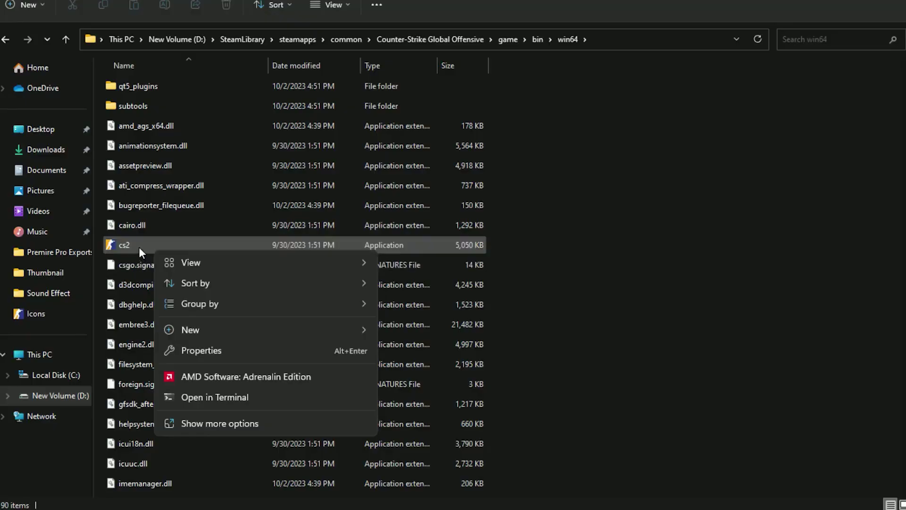
{"action": "left_click", "coordinate": [139, 247]}
{"action": "right_click", "coordinate": [139, 247]}
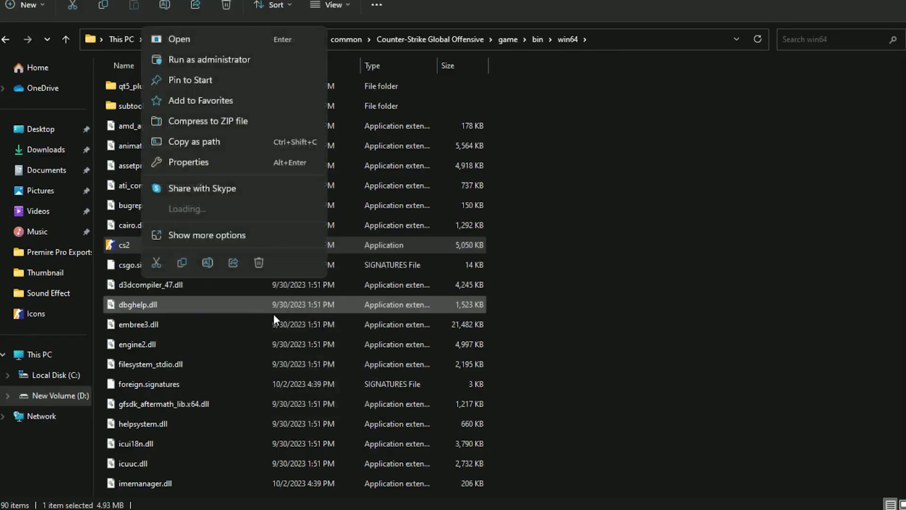
{"action": "left_click", "coordinate": [181, 161]}
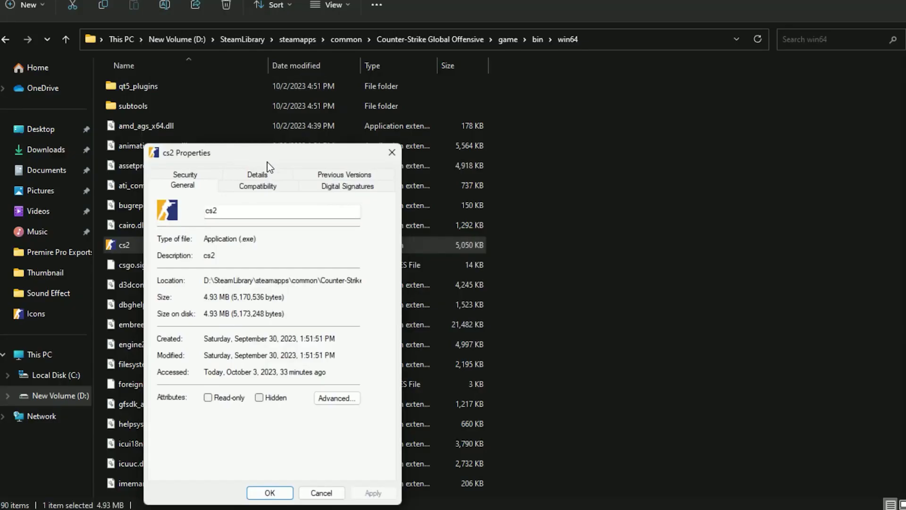
{"action": "left_click", "coordinate": [272, 187]}
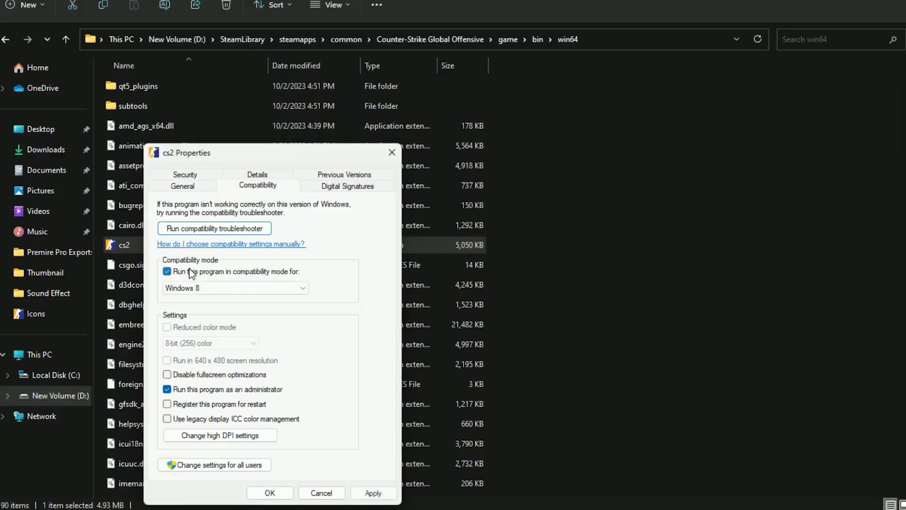
{"action": "left_click", "coordinate": [217, 289]}
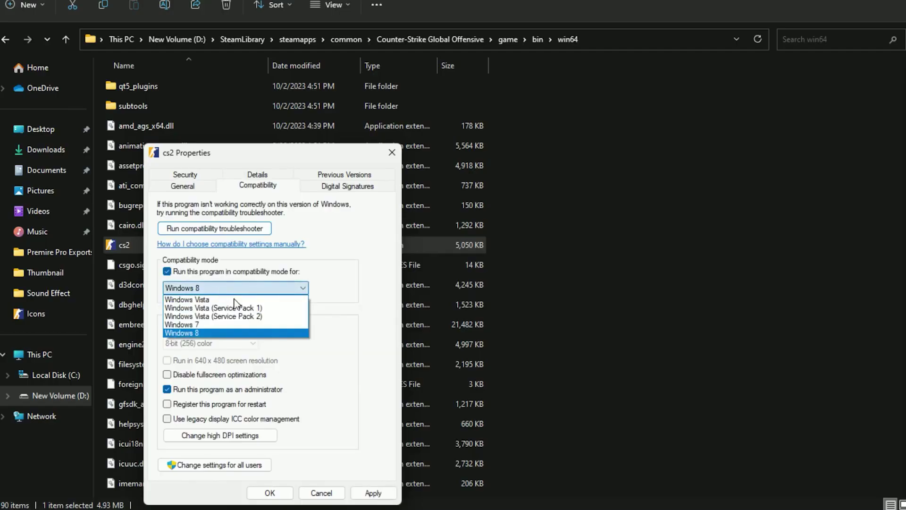
{"action": "left_click", "coordinate": [204, 334]}
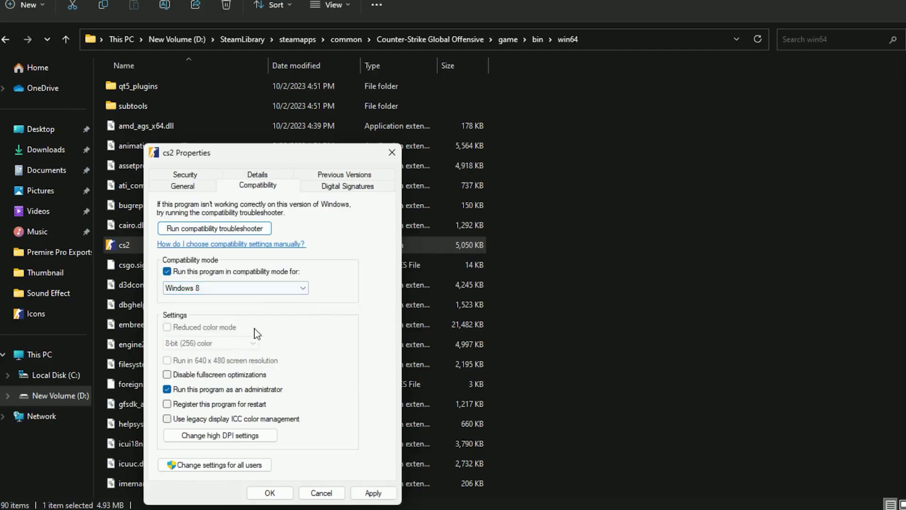
{"action": "left_click", "coordinate": [278, 495]}
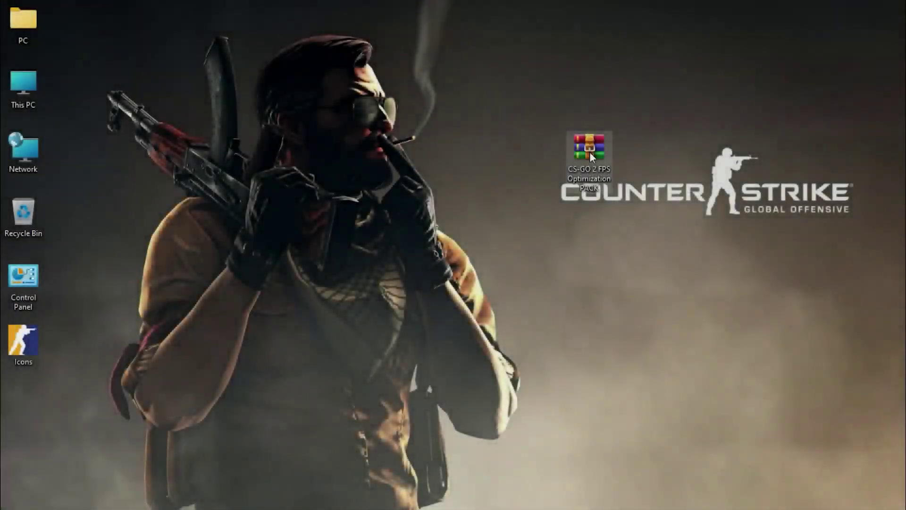
Step: Extract the CS-GO 2 FPS Optimization PACK folder from its RAR archive onto the desktop and close the archive
{"action": "double_click", "coordinate": [590, 152]}
{"action": "left_click", "coordinate": [684, 77]}
{"action": "left_click_drag", "start_coordinate": [384, 241], "coordinate": [300, 260]}
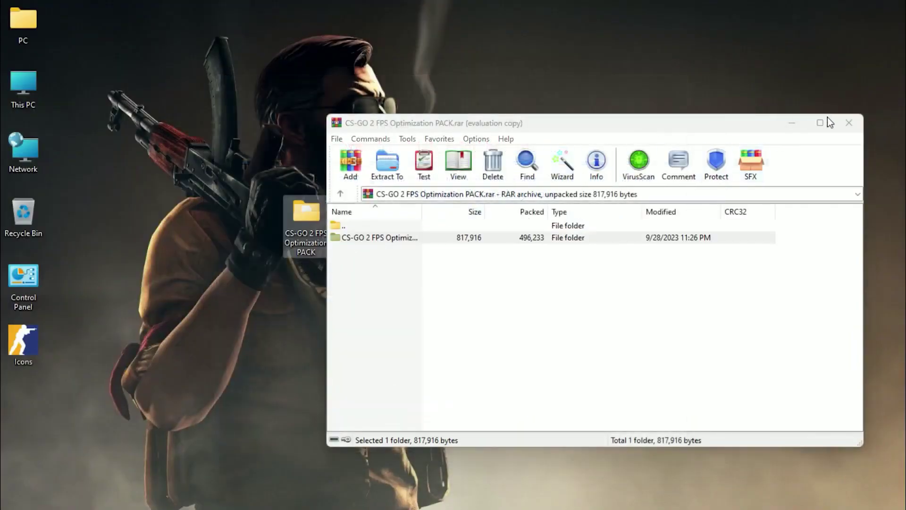
{"action": "left_click", "coordinate": [849, 122]}
{"action": "left_click_drag", "start_coordinate": [556, 213], "coordinate": [558, 211]}
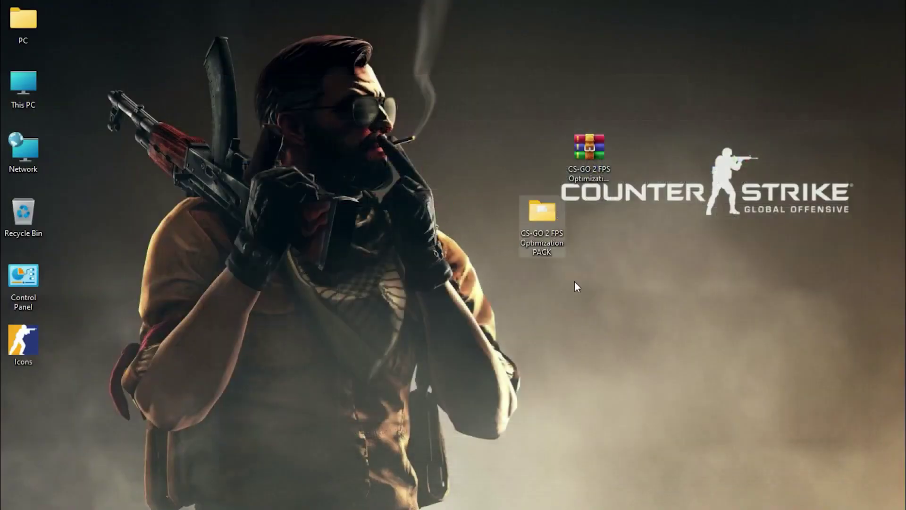
Step: Add the CsGo 2 High Priority registry file from the pack's 1 CSGO 2 High Priority Mode folder to the registry
{"action": "double_click", "coordinate": [540, 211]}
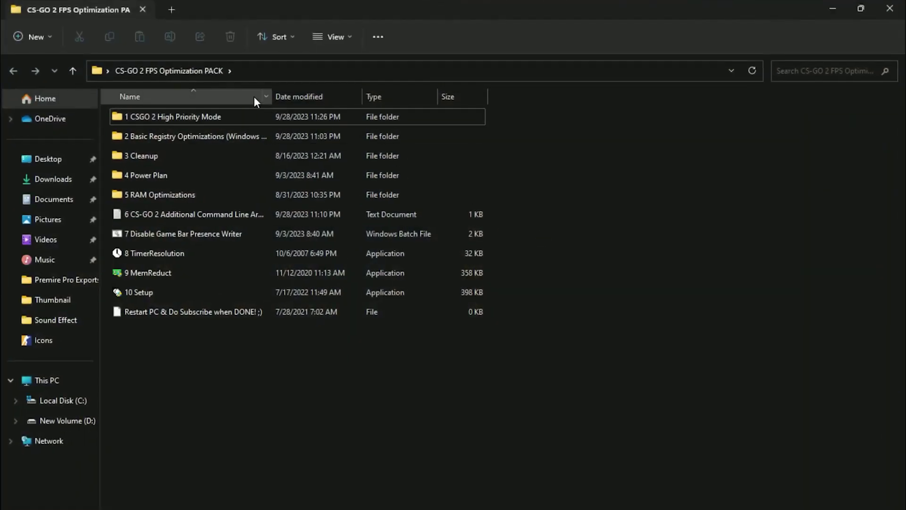
{"action": "double_click", "coordinate": [174, 117]}
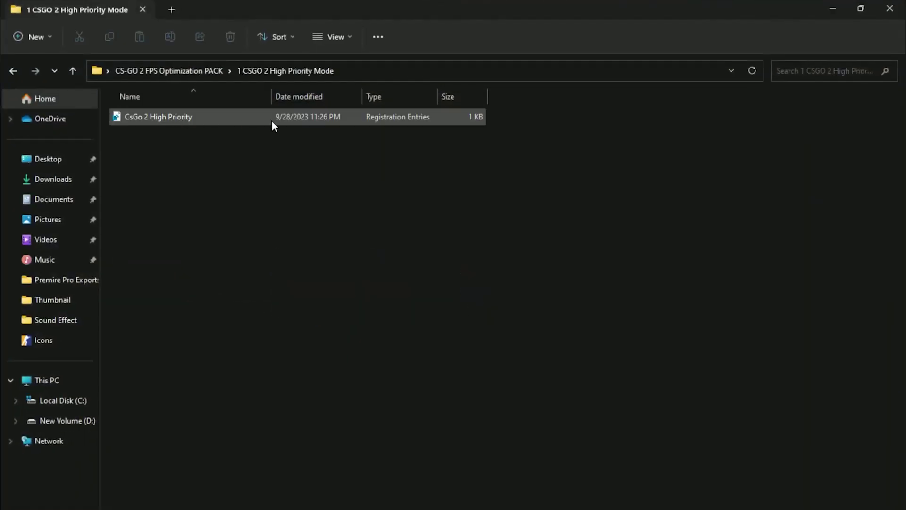
{"action": "double_click", "coordinate": [145, 118]}
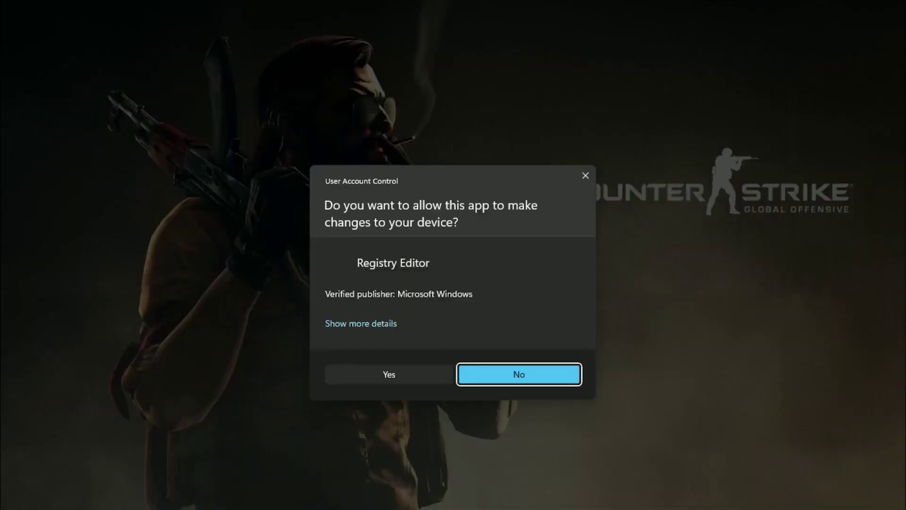
{"action": "left_click", "coordinate": [389, 375]}
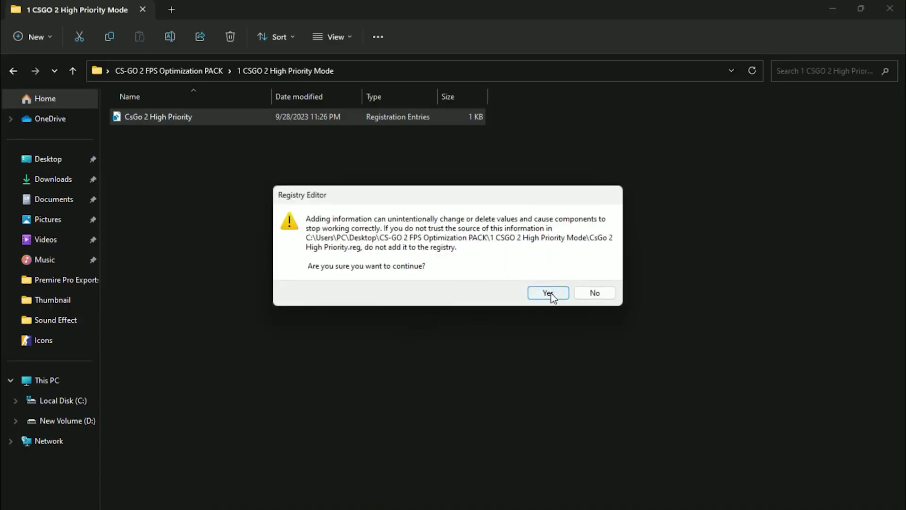
{"action": "left_click", "coordinate": [548, 293]}
{"action": "left_click", "coordinate": [593, 277]}
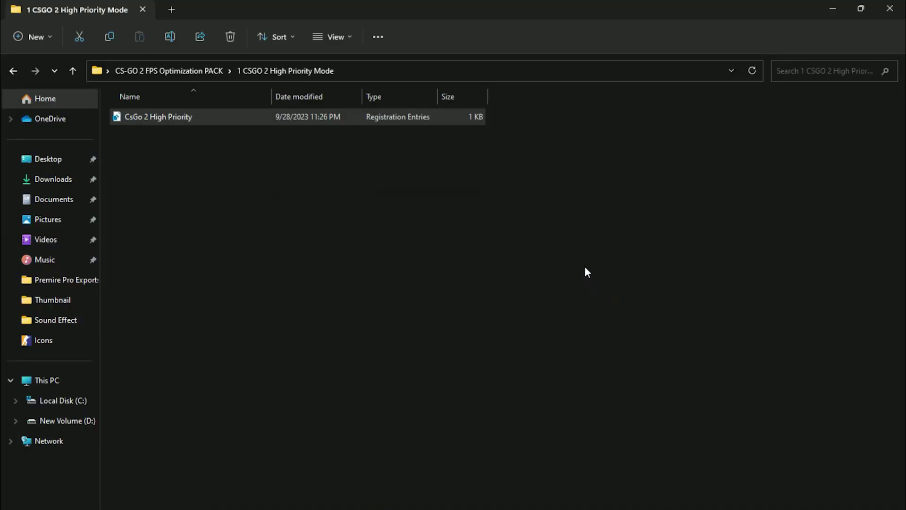
Step: Add the Disable Background Apps file from the 2 Basic Registry Optimizations folder to the registry
{"action": "left_click", "coordinate": [14, 74]}
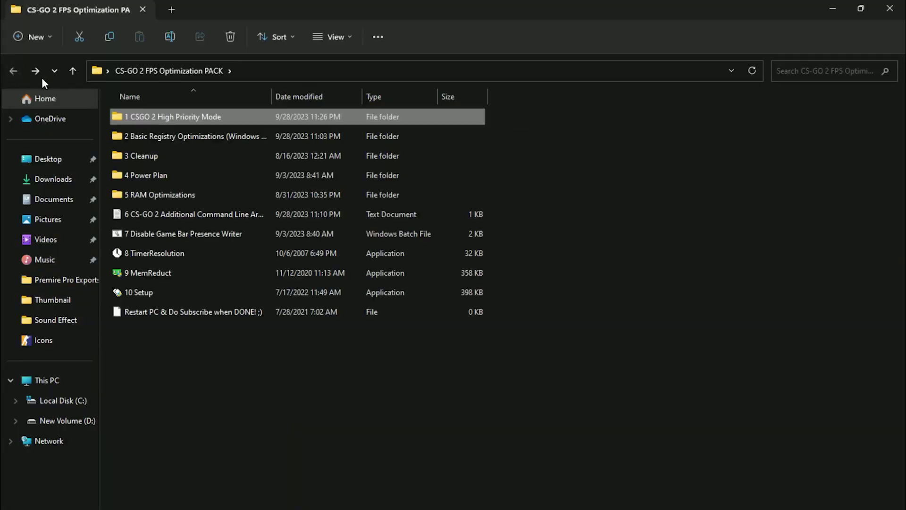
{"action": "double_click", "coordinate": [163, 140]}
{"action": "double_click", "coordinate": [149, 136]}
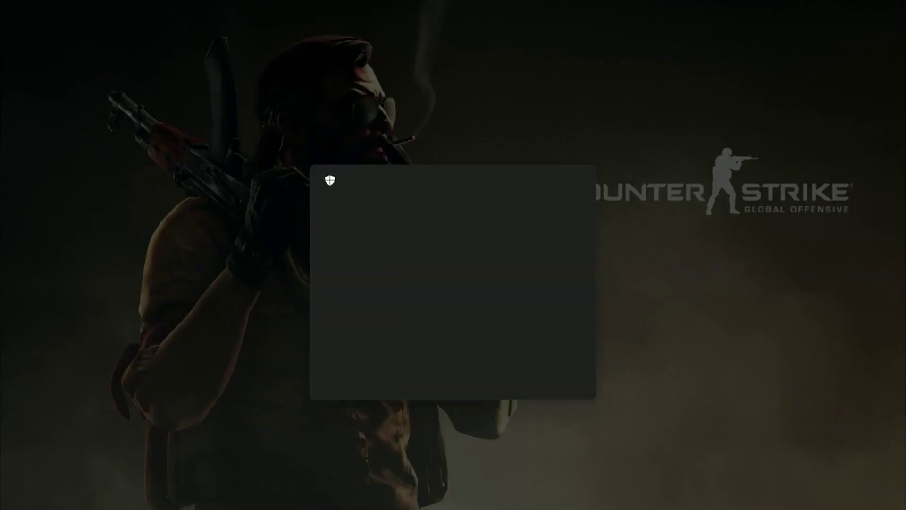
{"action": "left_click", "coordinate": [386, 374]}
{"action": "left_click", "coordinate": [551, 293]}
{"action": "left_click", "coordinate": [593, 277]}
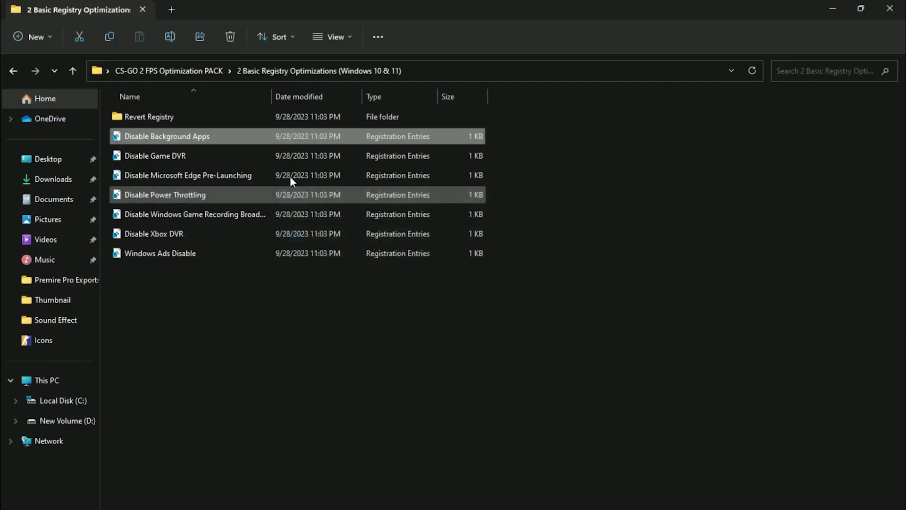
Step: Add the Disable Game DVR and Disable Microsoft Edge Pre-Launching files to the registry, approving each prompt
{"action": "double_click", "coordinate": [180, 157]}
{"action": "left_click", "coordinate": [386, 375]}
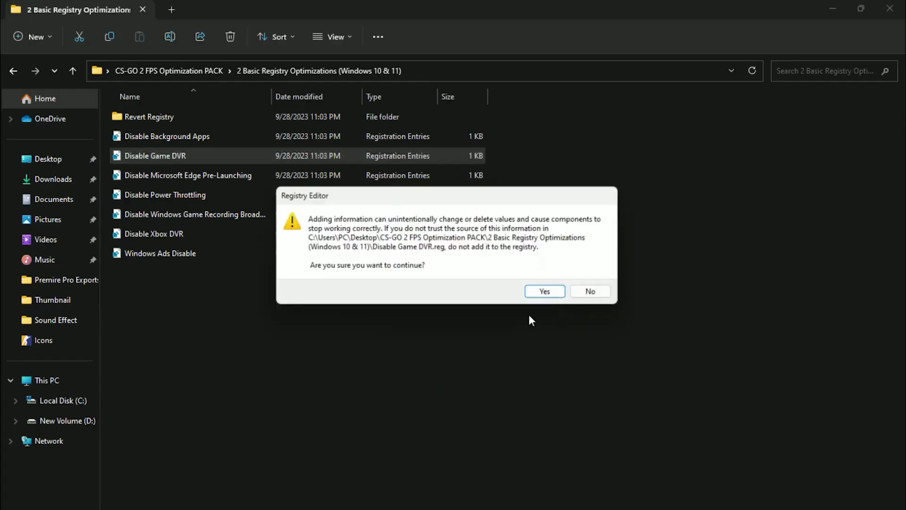
{"action": "left_click", "coordinate": [557, 291]}
{"action": "left_click", "coordinate": [592, 278]}
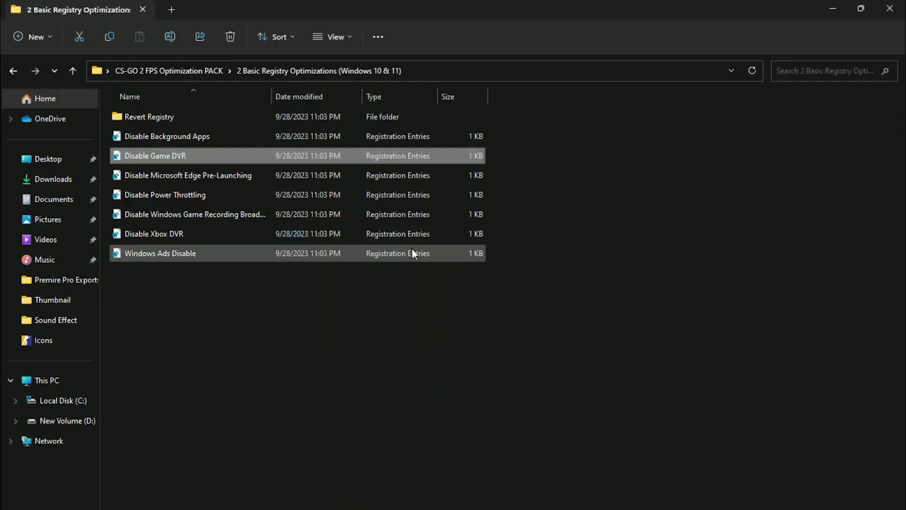
{"action": "double_click", "coordinate": [216, 174]}
{"action": "left_click", "coordinate": [386, 374]}
{"action": "left_click", "coordinate": [560, 291]}
{"action": "left_click", "coordinate": [596, 279]}
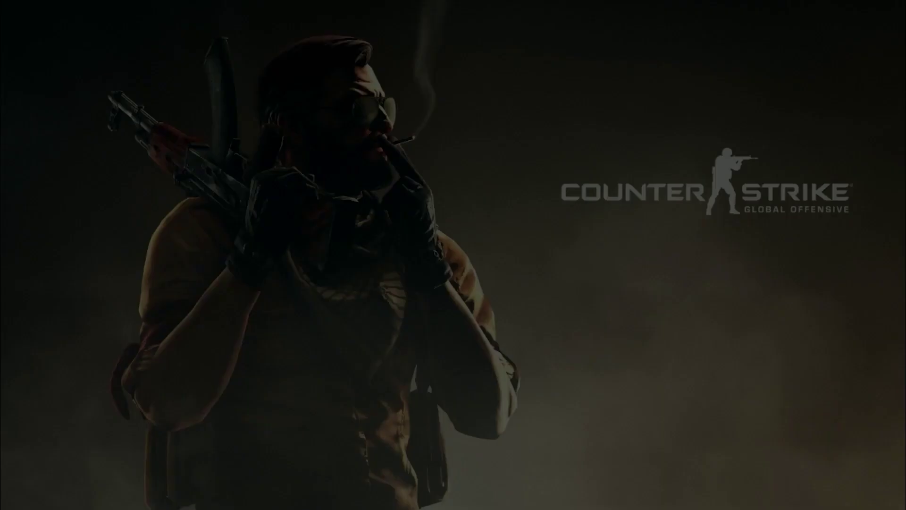
Step: Add the Disable Power Throttling and Disable Windows Game Recording files to the registry, approving each prompt
{"action": "left_click", "coordinate": [386, 375]}
{"action": "left_click", "coordinate": [557, 291]}
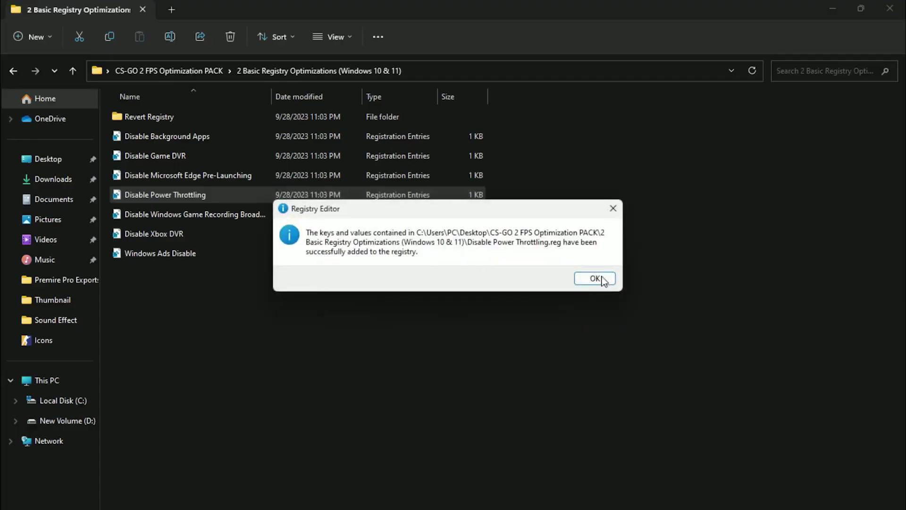
{"action": "left_click", "coordinate": [603, 281]}
{"action": "double_click", "coordinate": [213, 217]}
{"action": "left_click", "coordinate": [438, 367]}
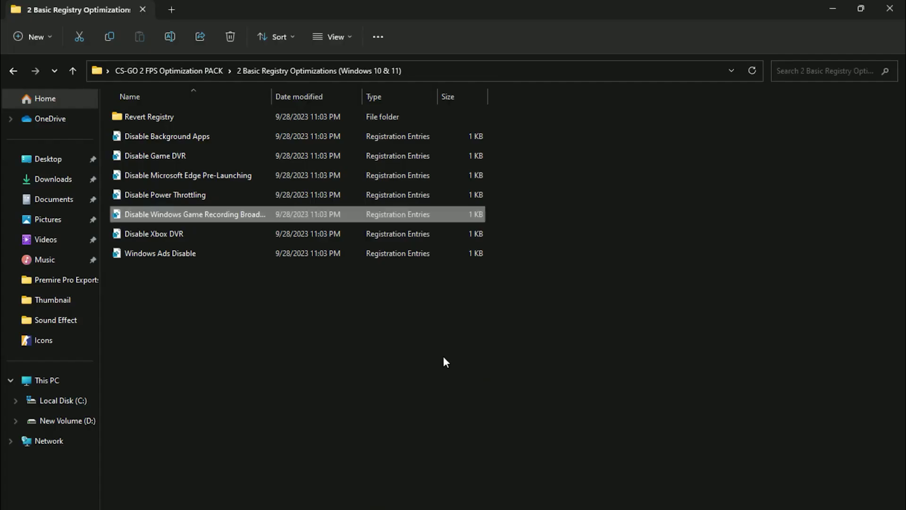
{"action": "left_click", "coordinate": [558, 294]}
{"action": "left_click", "coordinate": [600, 281]}
Step: Add the Disable Xbox DVR and Windows Ads Disable files to the registry, approving each prompt
{"action": "double_click", "coordinate": [154, 233]}
{"action": "left_click", "coordinate": [388, 373]}
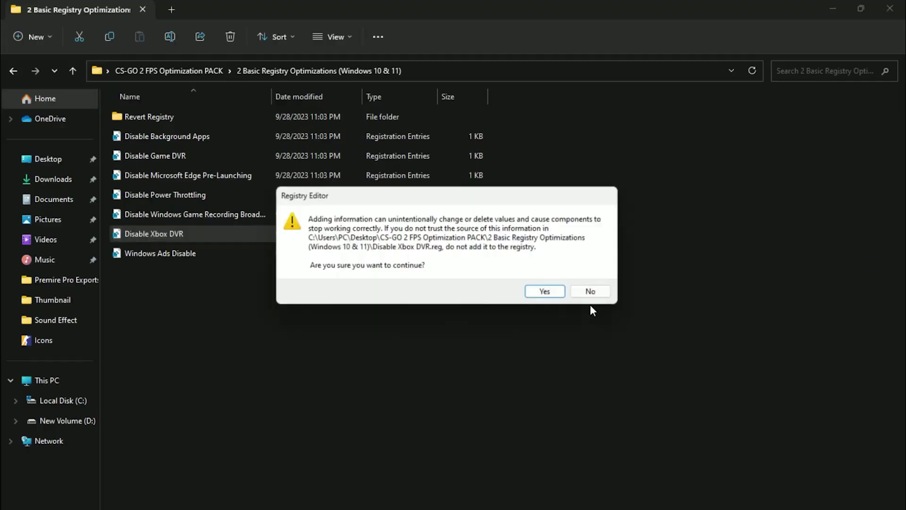
{"action": "left_click", "coordinate": [546, 293]}
{"action": "left_click", "coordinate": [599, 280]}
{"action": "double_click", "coordinate": [219, 253]}
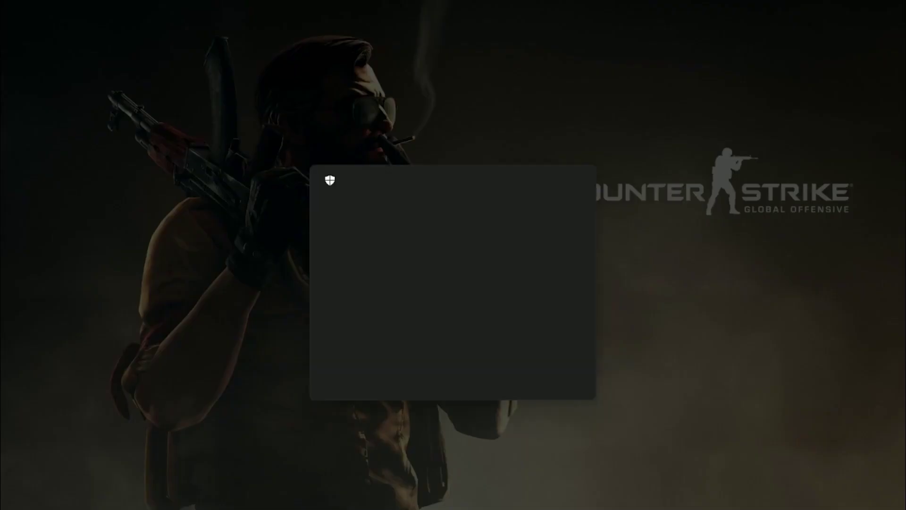
{"action": "left_click", "coordinate": [384, 374]}
{"action": "left_click", "coordinate": [552, 292]}
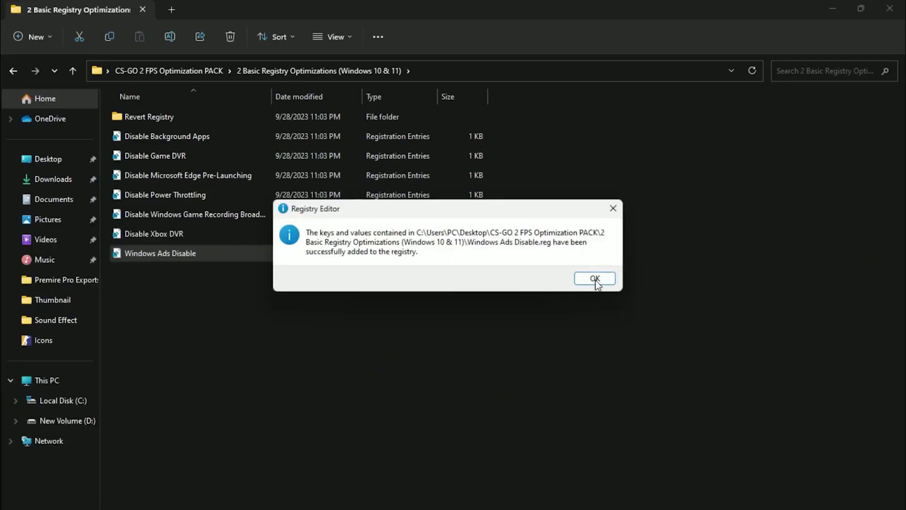
{"action": "left_click", "coordinate": [595, 279]}
{"action": "left_click_drag", "start_coordinate": [287, 328], "coordinate": [135, 110]}
Step: Run the first cleanup script in the pack's 3 Cleanup folder to clear temporary files, and close its console window
{"action": "left_click", "coordinate": [13, 71]}
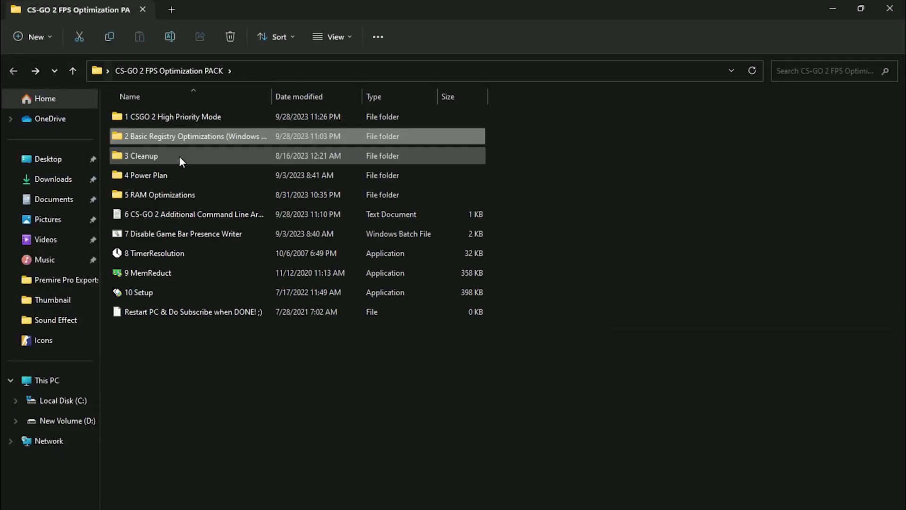
{"action": "double_click", "coordinate": [154, 156]}
{"action": "double_click", "coordinate": [157, 119]}
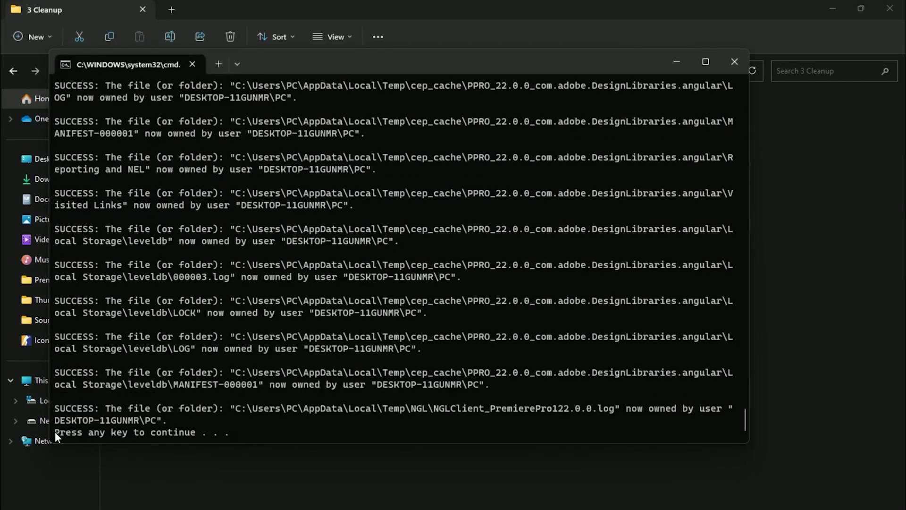
{"action": "left_click_drag", "start_coordinate": [55, 432], "coordinate": [189, 431]}
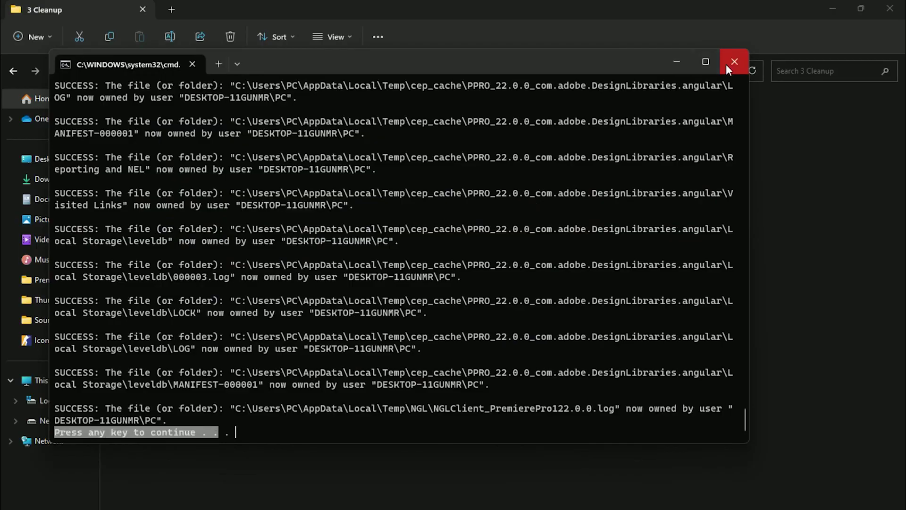
{"action": "left_click", "coordinate": [726, 64]}
Step: Run the second cleanup script, targeting the Windows SoftwareDistribution folder, and close its console window
{"action": "double_click", "coordinate": [158, 134]}
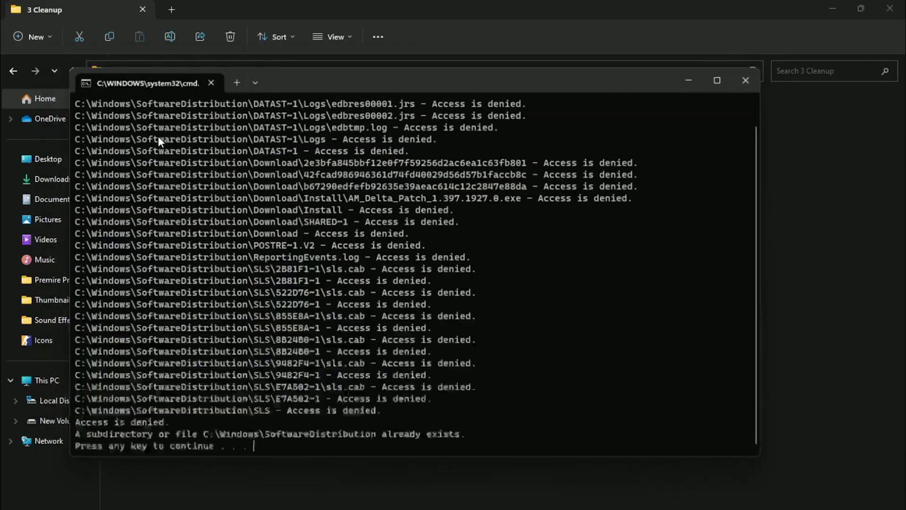
{"action": "left_click_drag", "start_coordinate": [79, 449], "coordinate": [263, 449]}
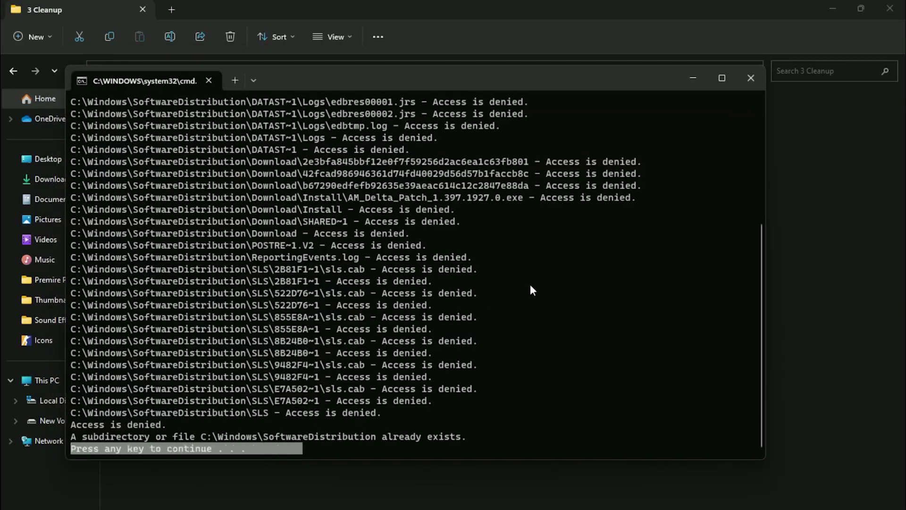
{"action": "left_click", "coordinate": [749, 78]}
Step: Run the Delete Other Power Plans script from the pack's 4 Power Plan folder and close its console window
{"action": "left_click", "coordinate": [14, 71]}
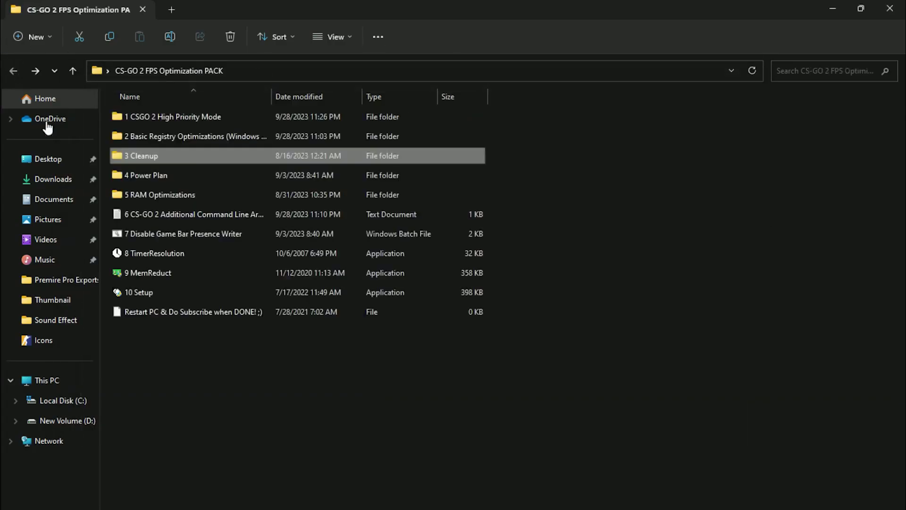
{"action": "double_click", "coordinate": [161, 171]}
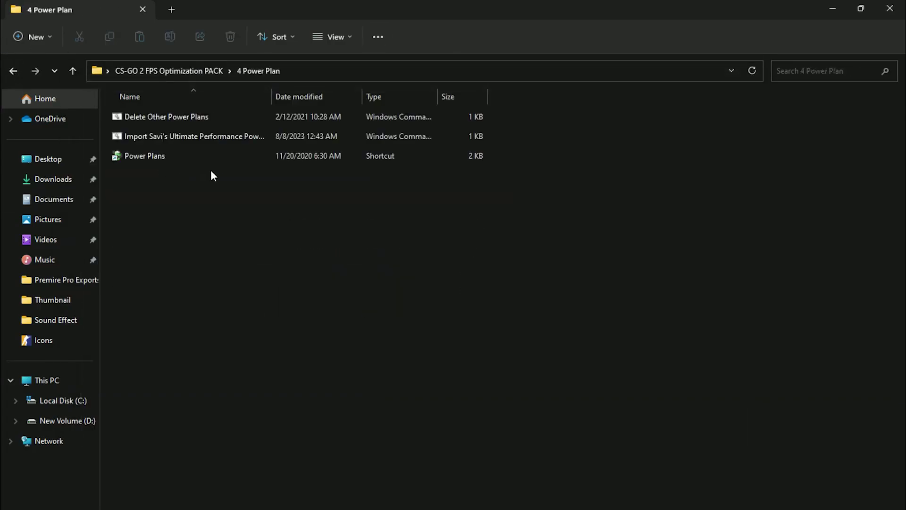
{"action": "double_click", "coordinate": [203, 119]}
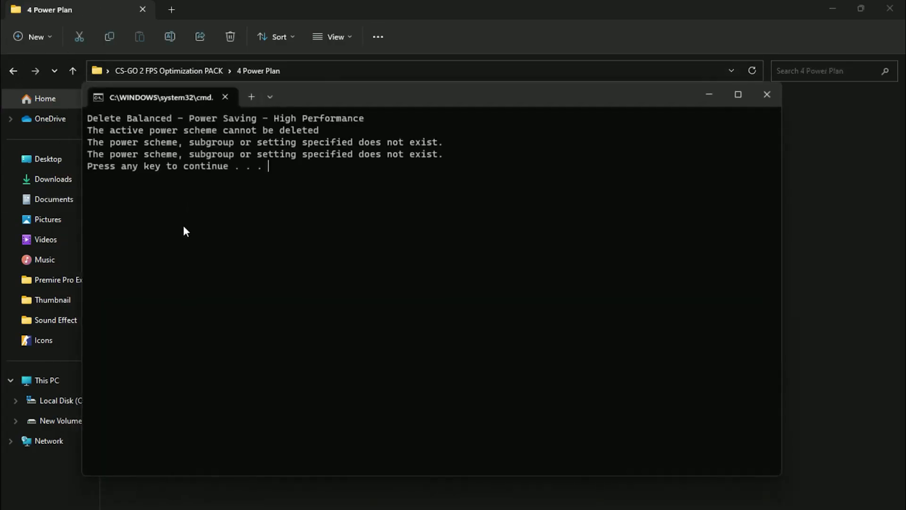
{"action": "left_click_drag", "start_coordinate": [97, 168], "coordinate": [546, 181]}
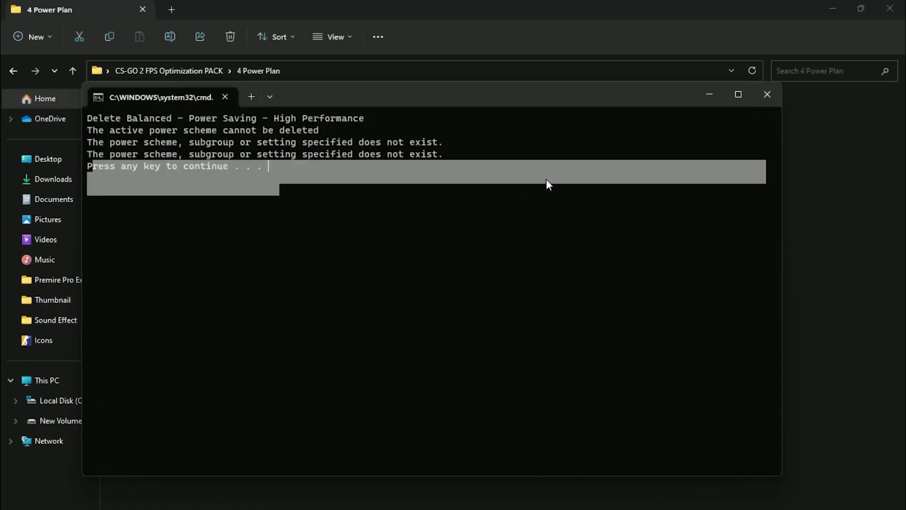
{"action": "left_click", "coordinate": [775, 90]}
Step: Run the script that imports Savi's Ultimate Performance power plan, and close its console window
{"action": "double_click", "coordinate": [173, 135]}
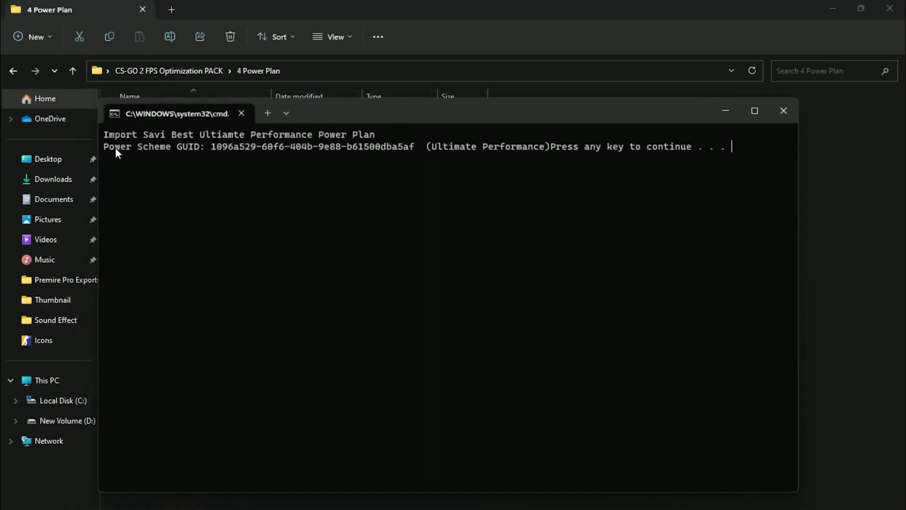
{"action": "left_click_drag", "start_coordinate": [112, 149], "coordinate": [708, 150]}
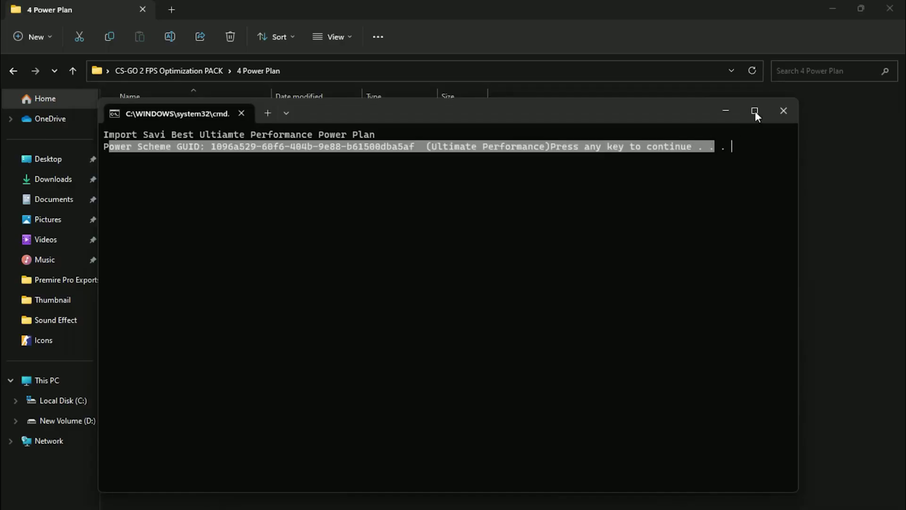
{"action": "left_click", "coordinate": [793, 110]}
{"action": "left_click", "coordinate": [316, 239]}
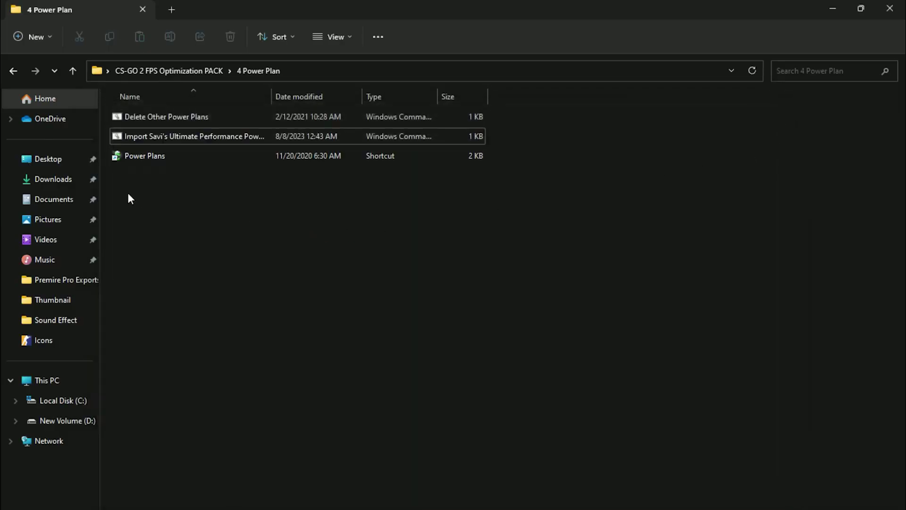
Step: Open the Power Plans shortcut, activate the last listed Ultimate Performance plan, and close Power Options
{"action": "double_click", "coordinate": [160, 160]}
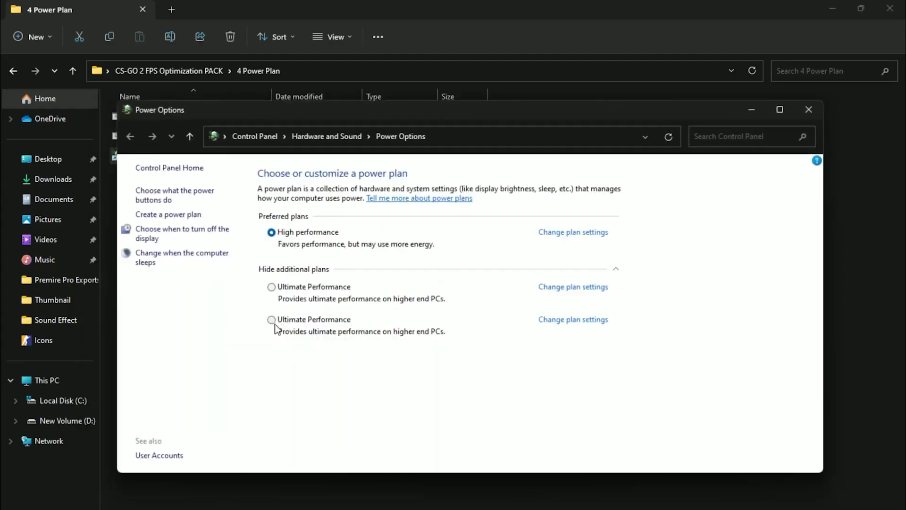
{"action": "left_click", "coordinate": [293, 320]}
{"action": "left_click", "coordinate": [808, 110]}
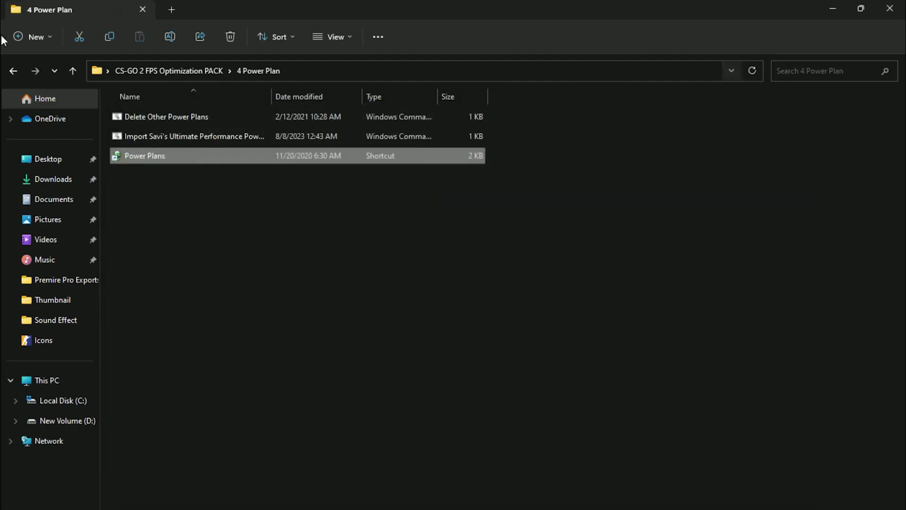
Step: Open the pack's 5 RAM Optimizations folder and check the PC's installed memory size in Task Manager
{"action": "left_click", "coordinate": [10, 75]}
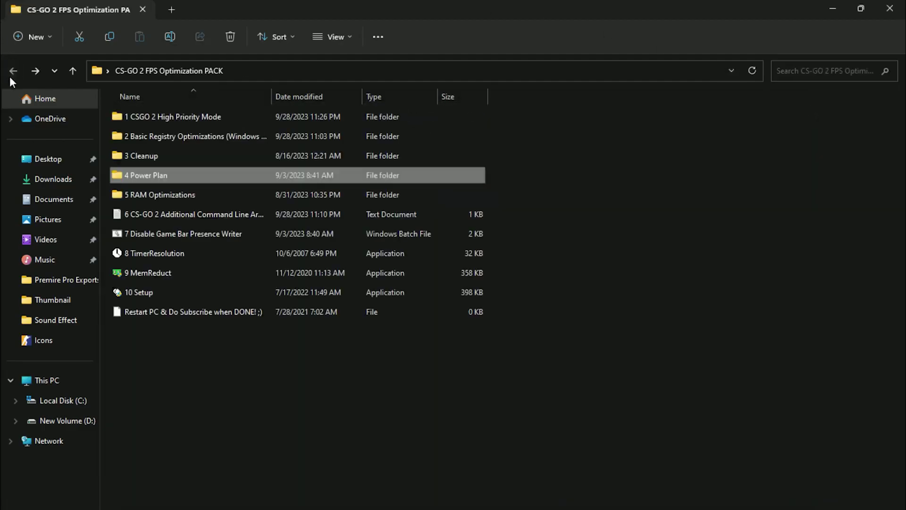
{"action": "double_click", "coordinate": [137, 193]}
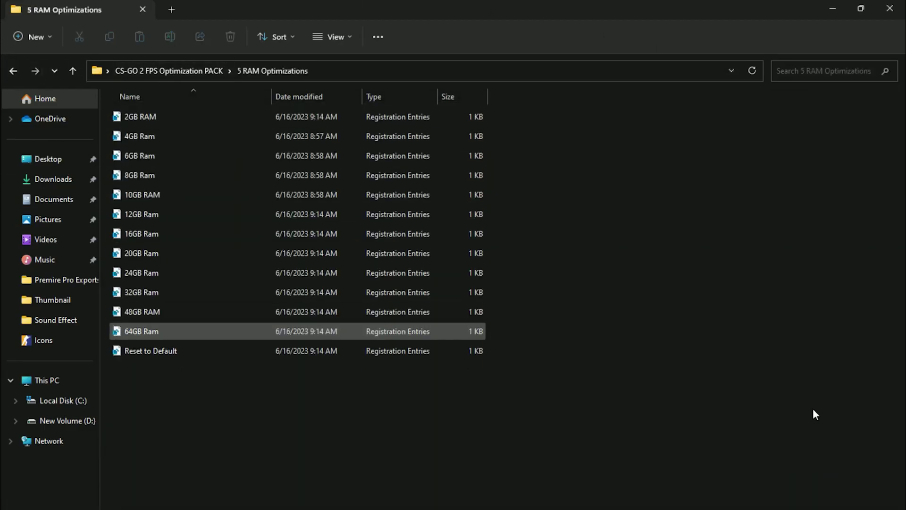
{"action": "right_click", "coordinate": [695, 488]}
{"action": "left_click", "coordinate": [699, 501]}
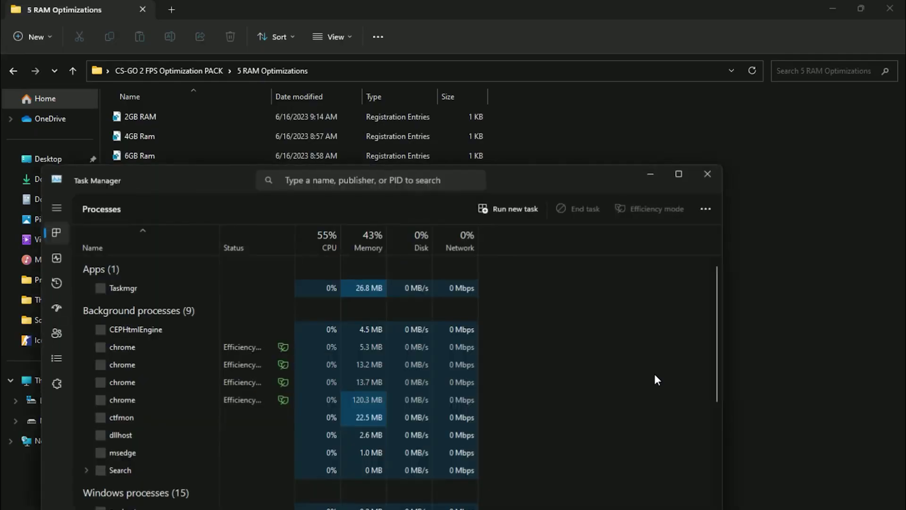
{"action": "left_click", "coordinate": [59, 209]}
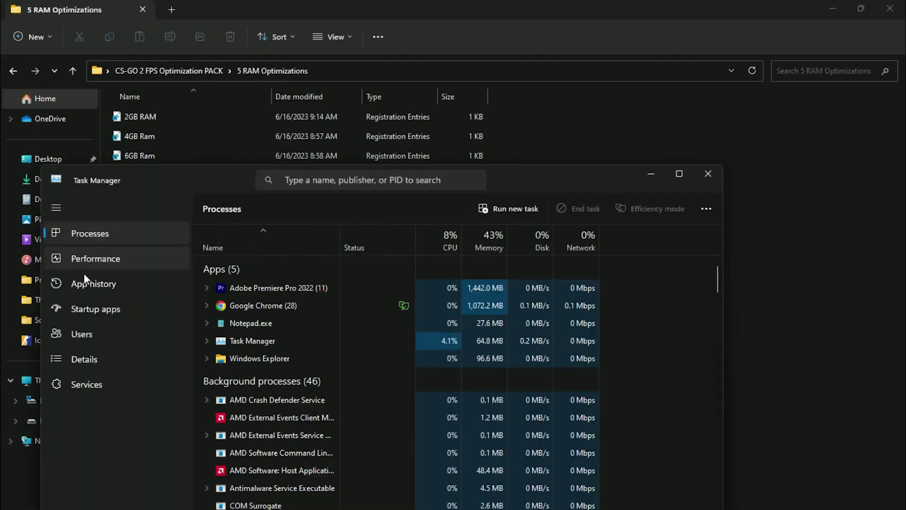
{"action": "left_click", "coordinate": [112, 259]}
{"action": "left_click_drag", "start_coordinate": [350, 196], "coordinate": [446, 163]}
{"action": "left_click", "coordinate": [396, 247]}
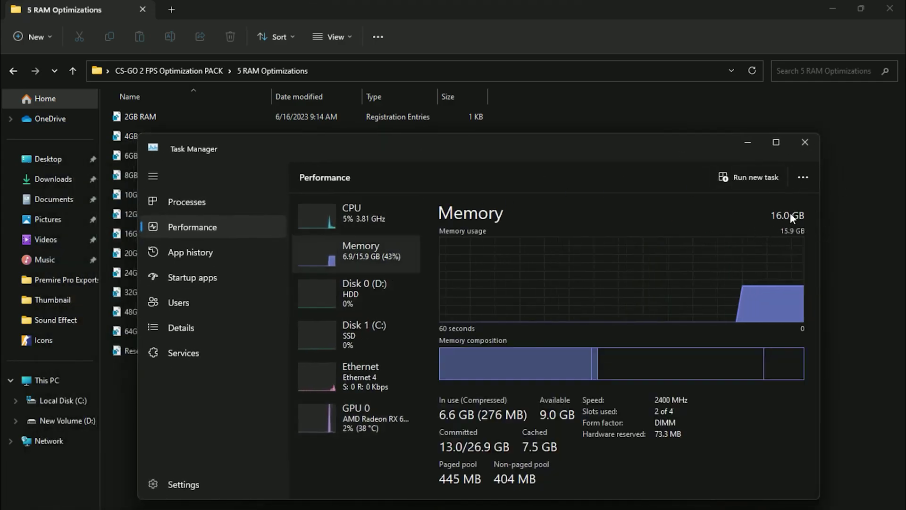
{"action": "left_click", "coordinate": [806, 143]}
Step: Add the 16GB Ram file to the registry, approving the prompts
{"action": "double_click", "coordinate": [147, 232]}
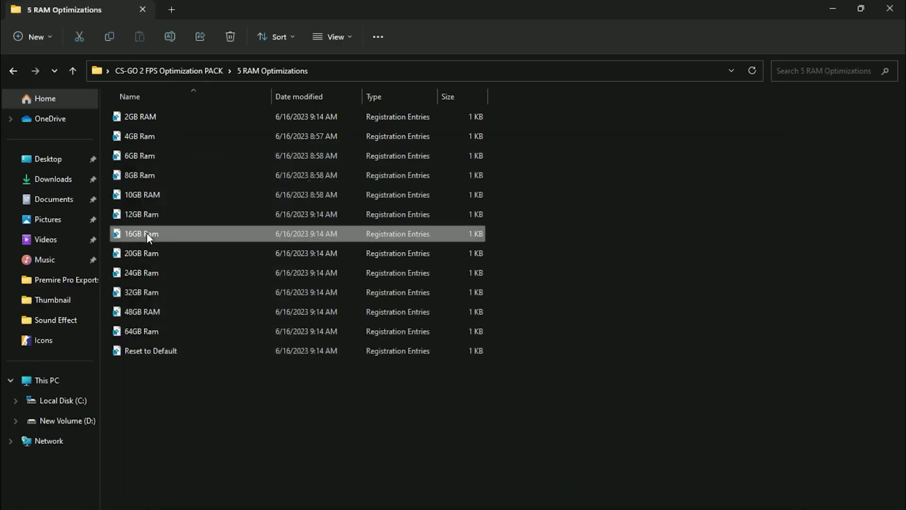
{"action": "left_click", "coordinate": [389, 374]}
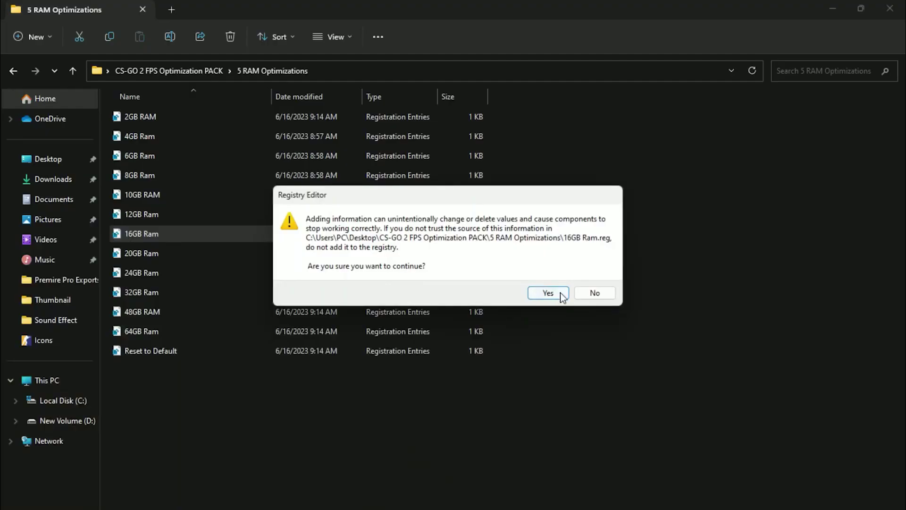
{"action": "left_click", "coordinate": [559, 296]}
{"action": "left_click", "coordinate": [611, 276]}
Step: Copy the launch arguments under "For Best Maximum FPS!" from the pack's Additional Command Line Arguments text file, then close the file
{"action": "left_click", "coordinate": [14, 72]}
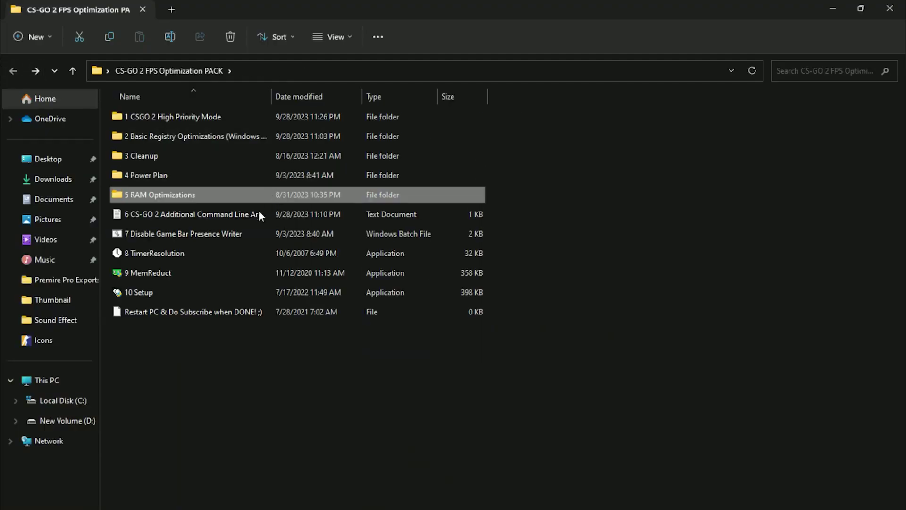
{"action": "double_click", "coordinate": [169, 214]}
{"action": "left_click_drag", "start_coordinate": [177, 170], "coordinate": [281, 170]}
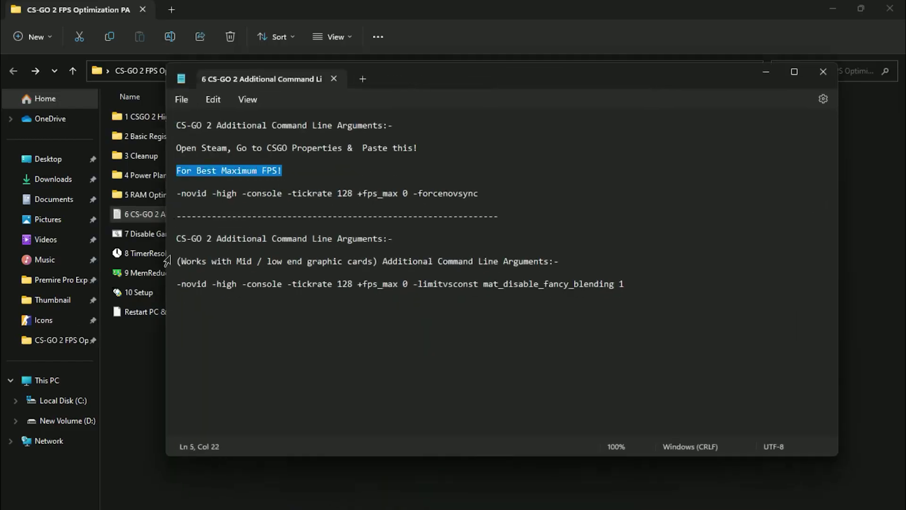
{"action": "left_click_drag", "start_coordinate": [178, 261], "coordinate": [528, 259]}
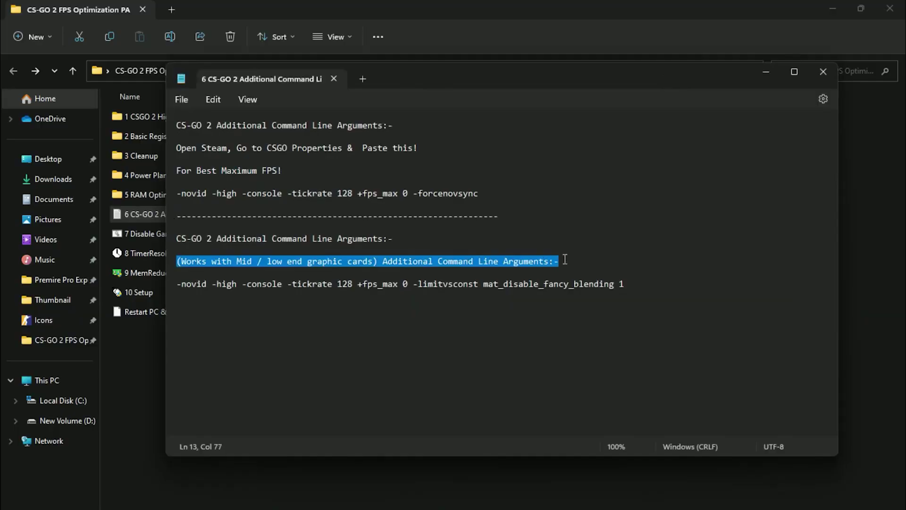
{"action": "left_click", "coordinate": [182, 194]}
{"action": "left_click", "coordinate": [187, 195]}
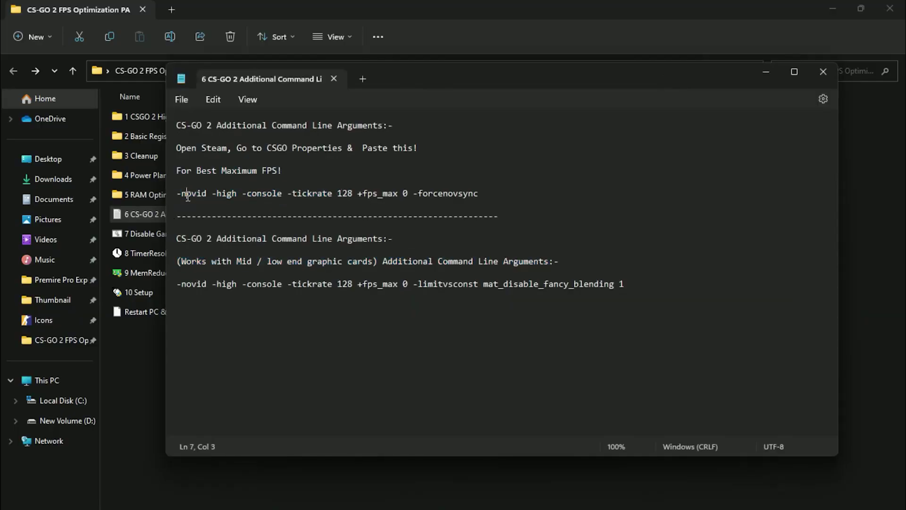
{"action": "left_click_drag", "start_coordinate": [402, 182], "coordinate": [481, 198]}
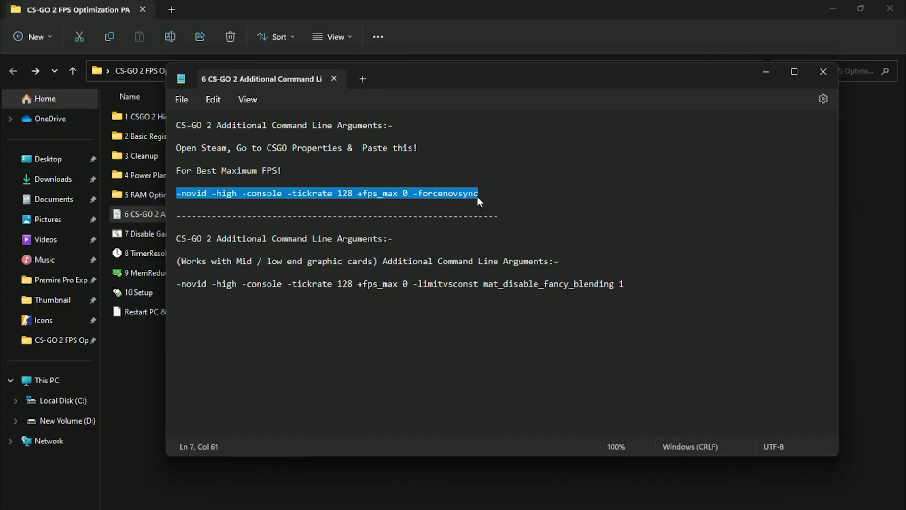
{"action": "right_click", "coordinate": [470, 195]}
{"action": "left_click", "coordinate": [489, 263]}
{"action": "left_click", "coordinate": [822, 71]}
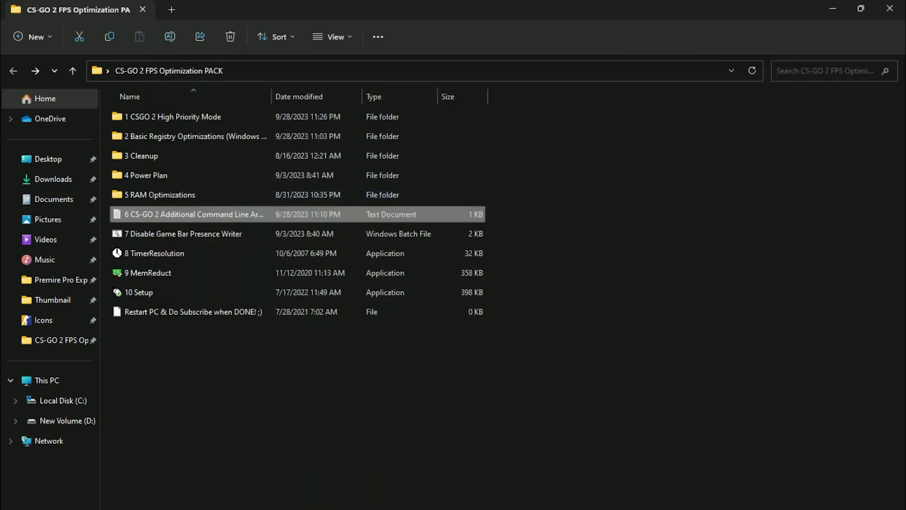
Step: Switch to Steam and set Counter-Strike 2's launch options to "-novid -high -console -tickrate 128 +fps_max 0 -forcenovsync", then minimize Steam
{"action": "key", "text": "alt+Tab"}
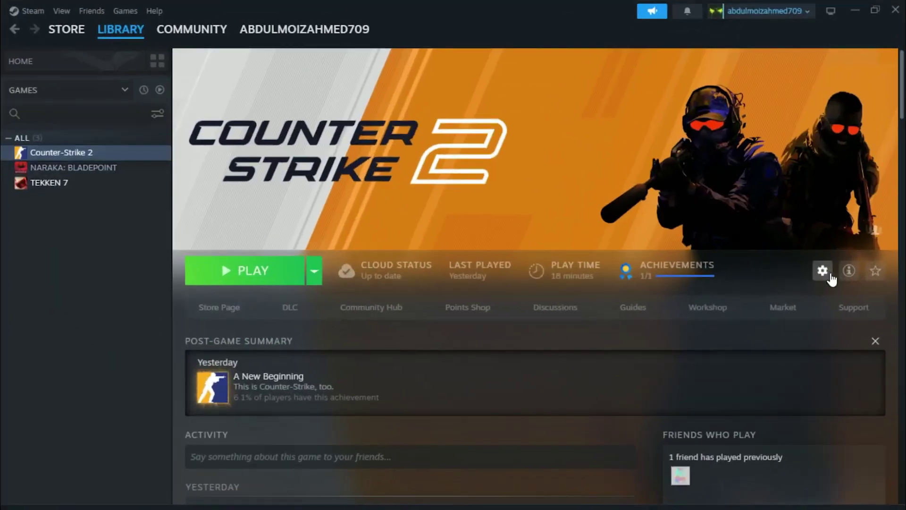
{"action": "left_click", "coordinate": [827, 273]}
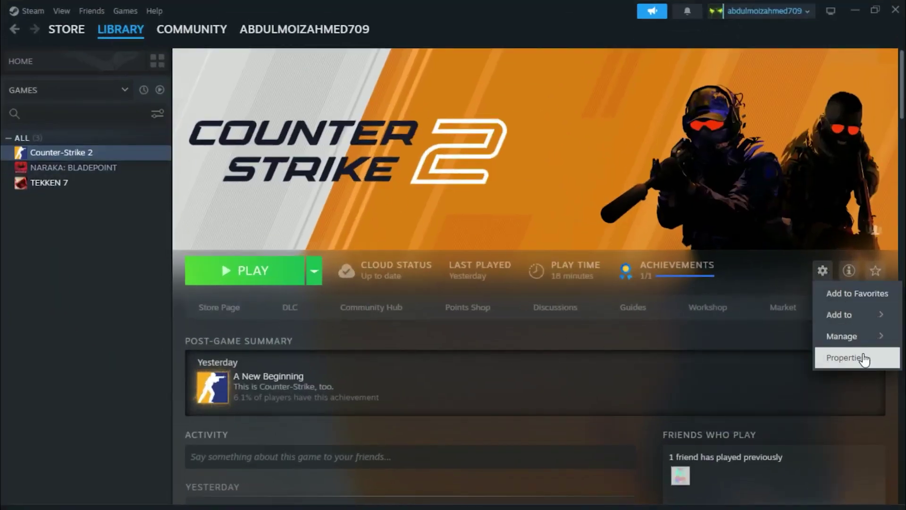
{"action": "left_click", "coordinate": [844, 357]}
{"action": "scroll", "coordinate": [418, 282], "scroll_direction": "down", "scroll_amount": 2}
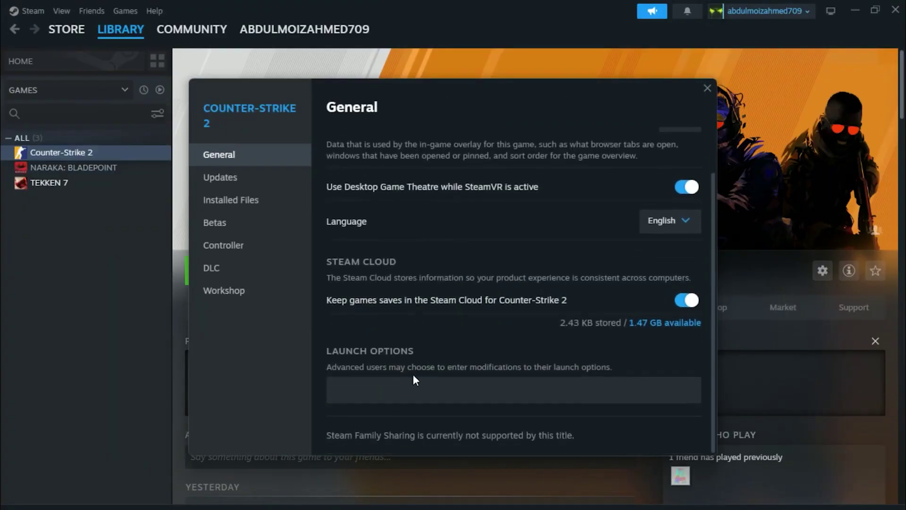
{"action": "right_click", "coordinate": [418, 388]}
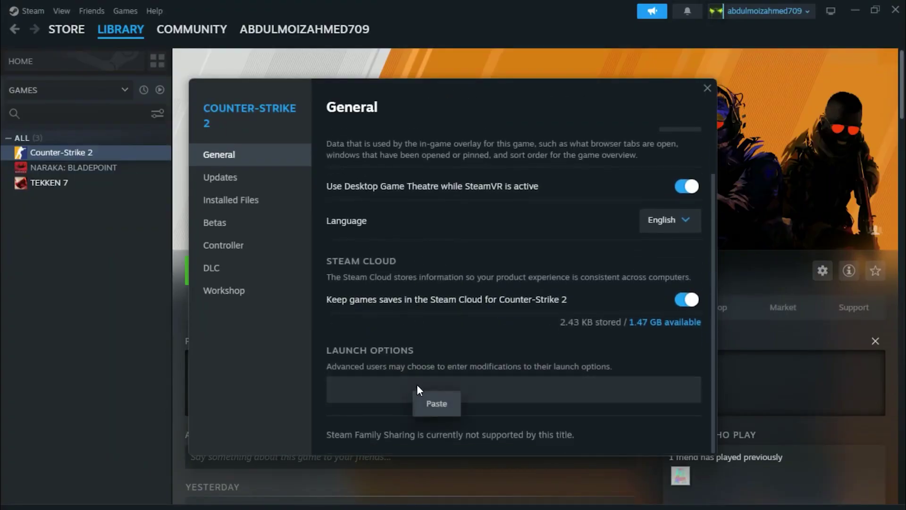
{"action": "left_click", "coordinate": [436, 404]}
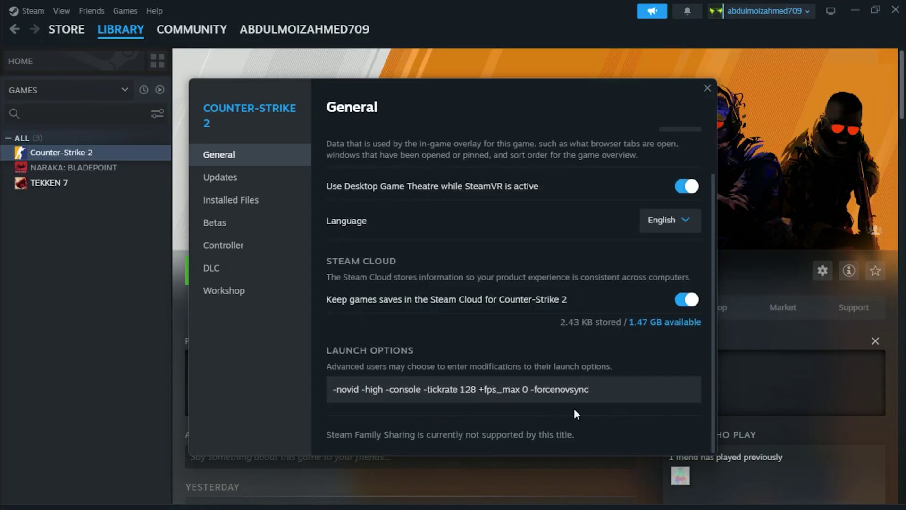
{"action": "left_click", "coordinate": [707, 88]}
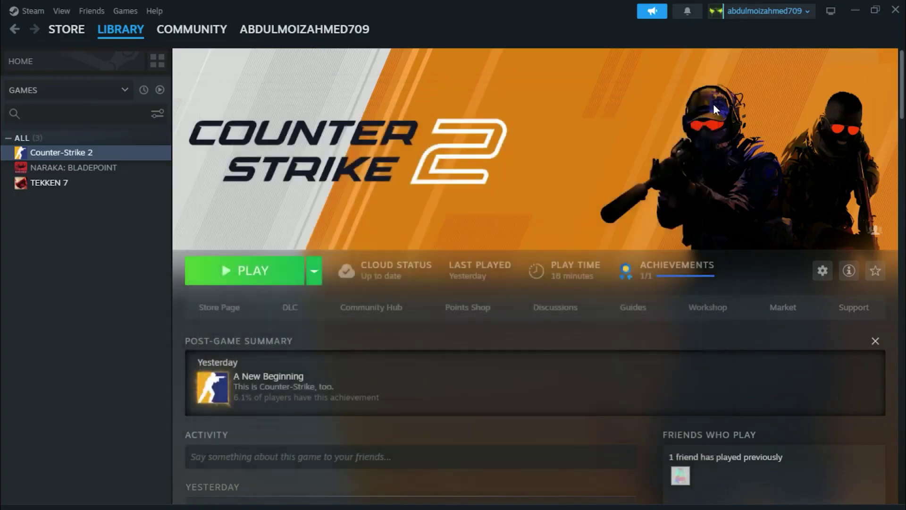
{"action": "left_click", "coordinate": [855, 11]}
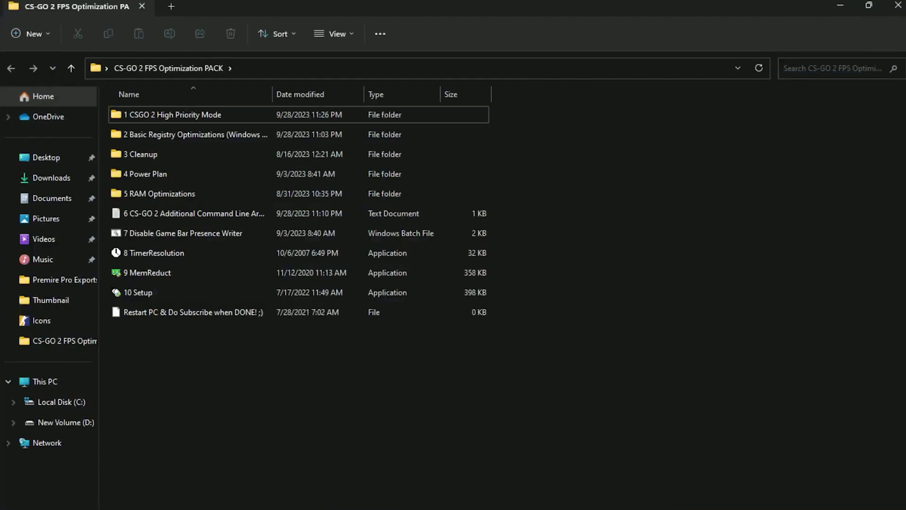
Step: Open System Configuration, set the number of processors to 12 in the advanced boot options, and apply the change
{"action": "key", "text": "super+s"}
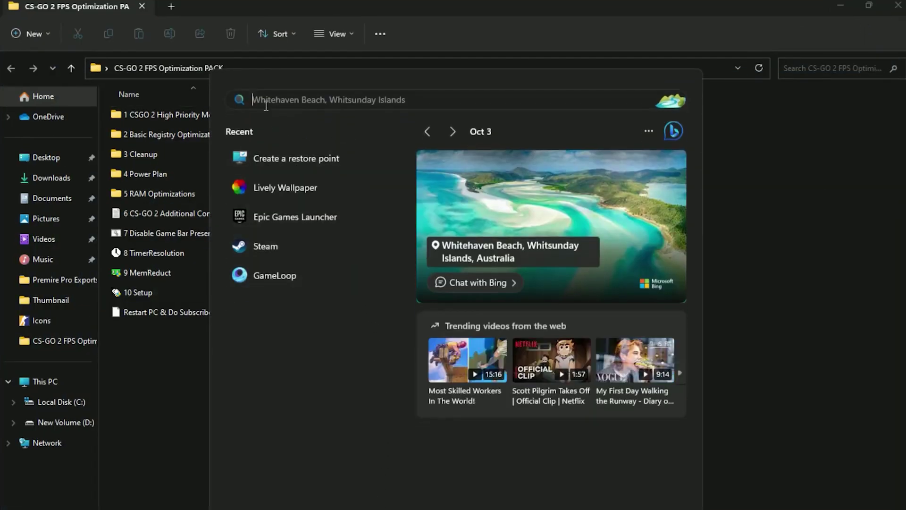
{"action": "type", "text": "system"}
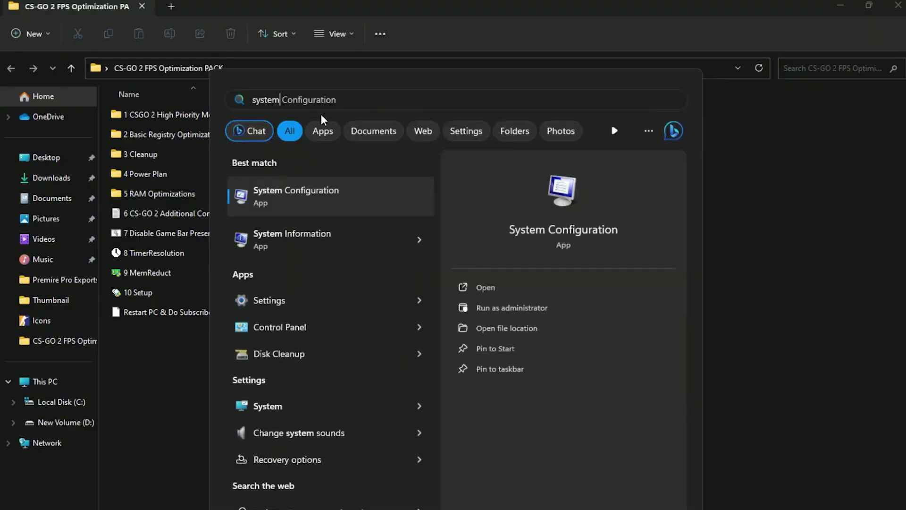
{"action": "left_click", "coordinate": [305, 195]}
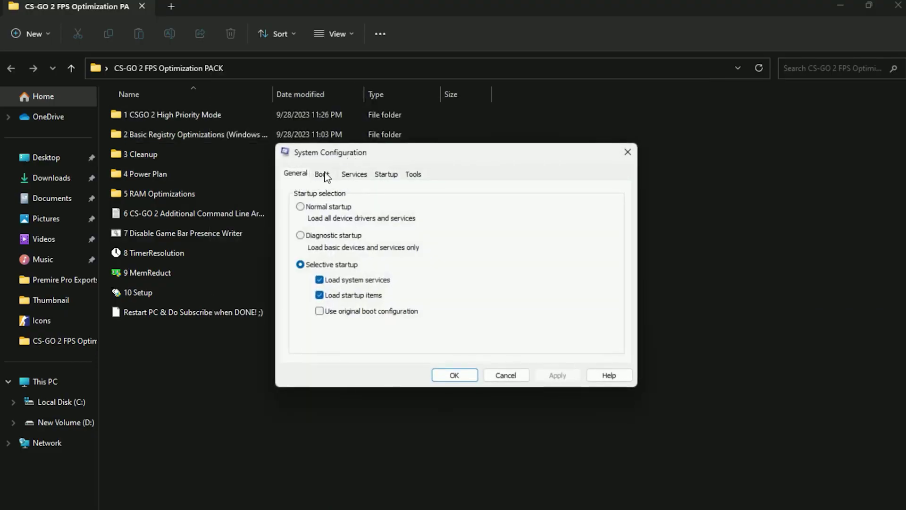
{"action": "left_click", "coordinate": [321, 176]}
{"action": "left_click", "coordinate": [348, 262]}
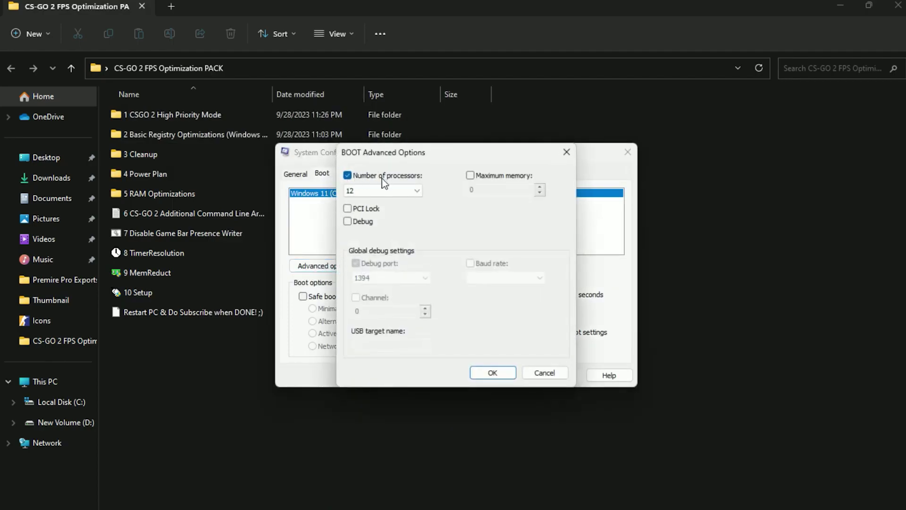
{"action": "left_click", "coordinate": [372, 194]}
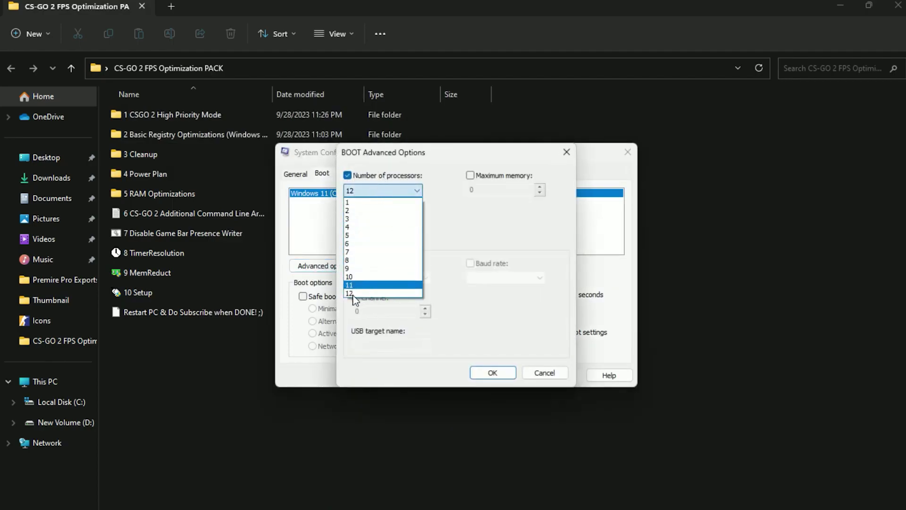
{"action": "left_click", "coordinate": [357, 294]}
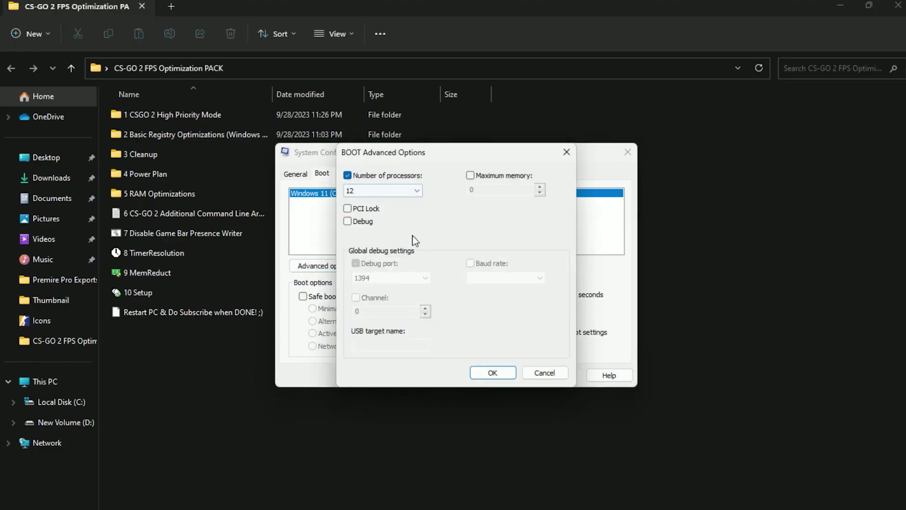
{"action": "left_click", "coordinate": [493, 373]}
{"action": "left_click", "coordinate": [556, 375]}
{"action": "left_click", "coordinate": [457, 373]}
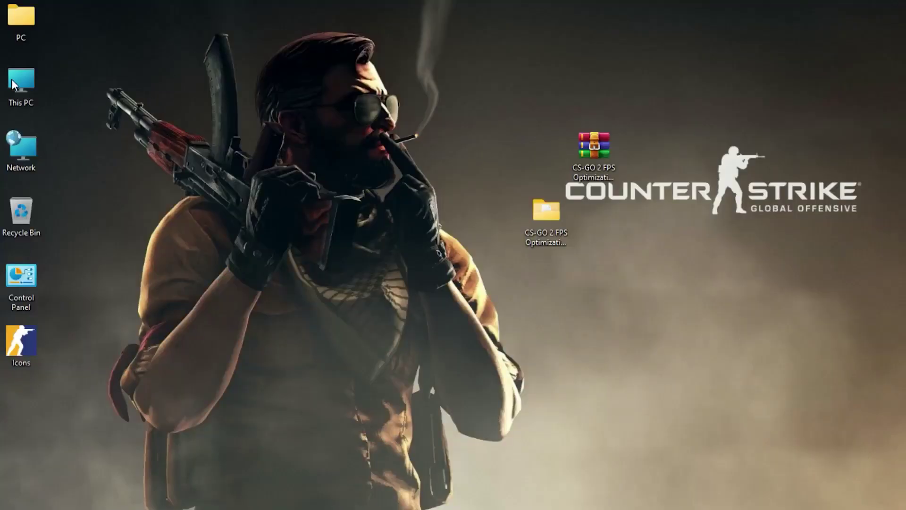
Step: Open the Windows Settings from This PC's properties and check that Game Mode is turned on under Gaming
{"action": "right_click", "coordinate": [11, 79]}
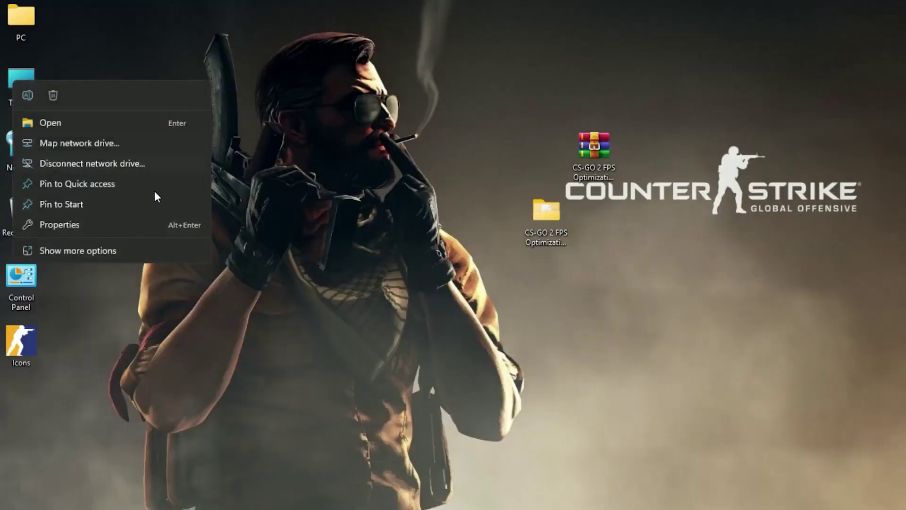
{"action": "left_click", "coordinate": [55, 229]}
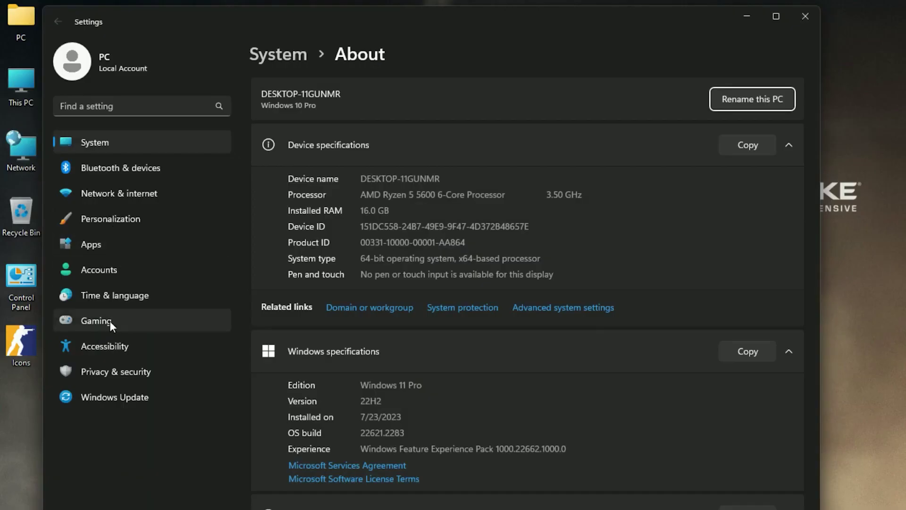
{"action": "left_click", "coordinate": [85, 321]}
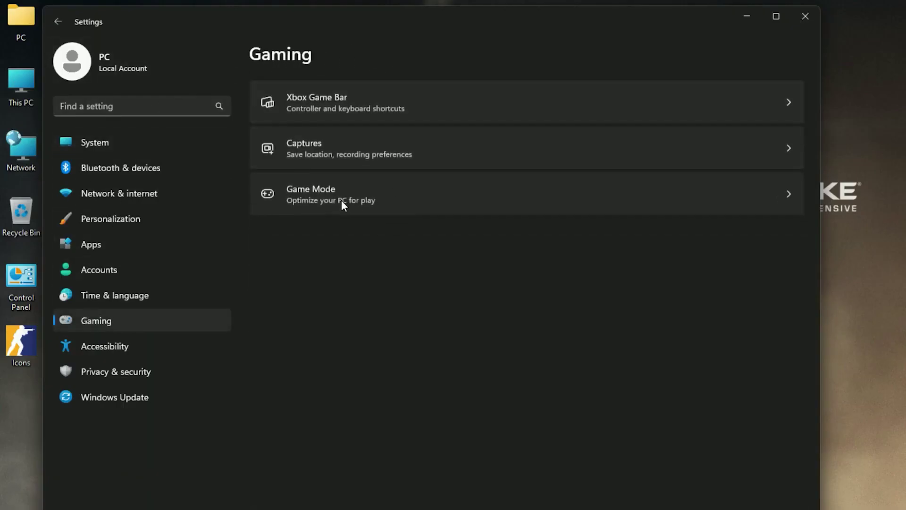
{"action": "left_click", "coordinate": [341, 201]}
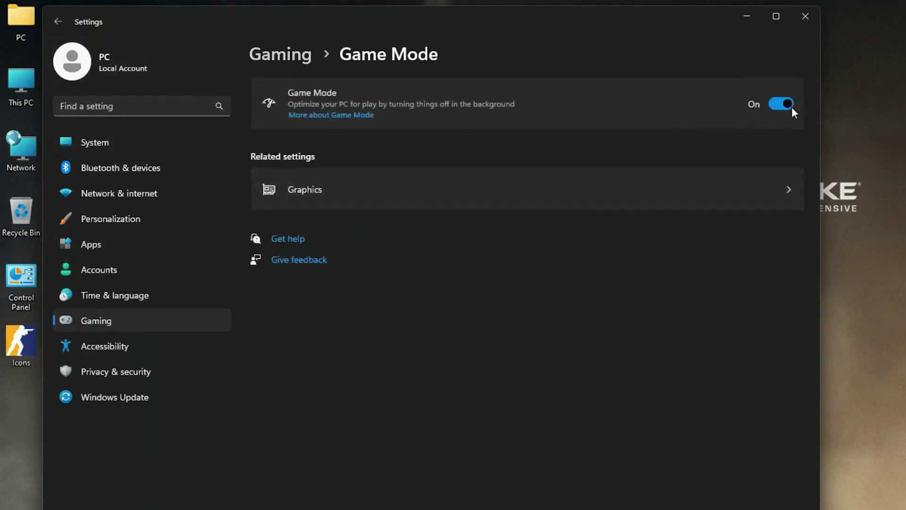
Step: Add the cs2 application from the game's win64 folder to the custom app list in the related Graphics settings
{"action": "left_click", "coordinate": [355, 201]}
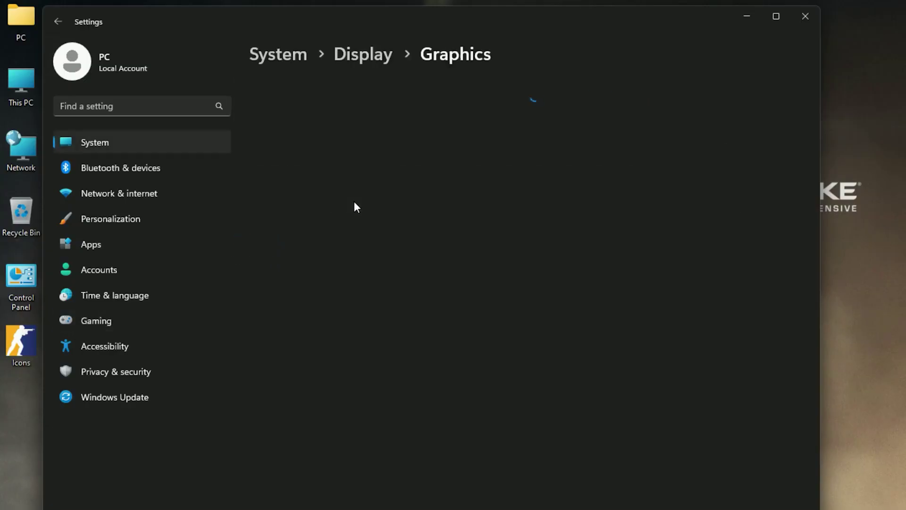
{"action": "scroll", "coordinate": [314, 317], "scroll_direction": "down", "scroll_amount": 10}
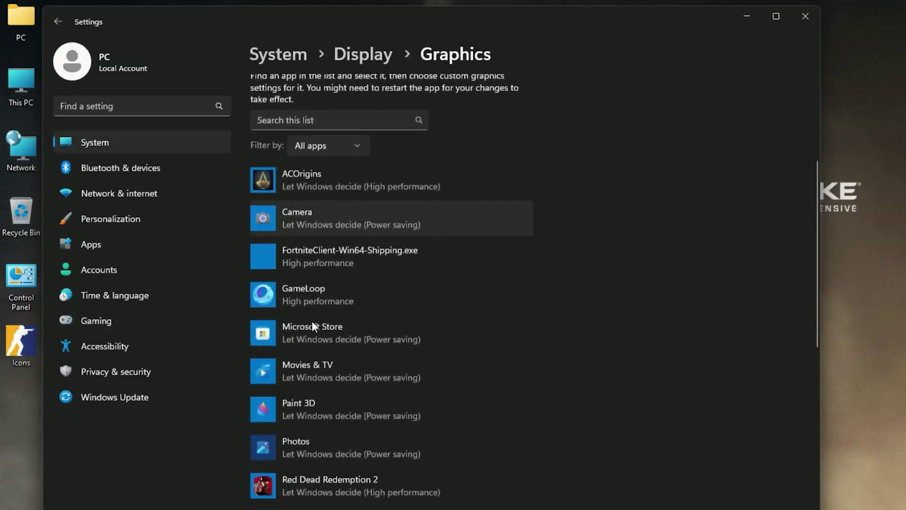
{"action": "scroll", "coordinate": [305, 380], "scroll_direction": "up", "scroll_amount": 2}
{"action": "scroll", "coordinate": [308, 385], "scroll_direction": "down", "scroll_amount": 2}
{"action": "scroll", "coordinate": [310, 389], "scroll_direction": "up", "scroll_amount": 7}
{"action": "scroll", "coordinate": [310, 389], "scroll_direction": "up", "scroll_amount": 4}
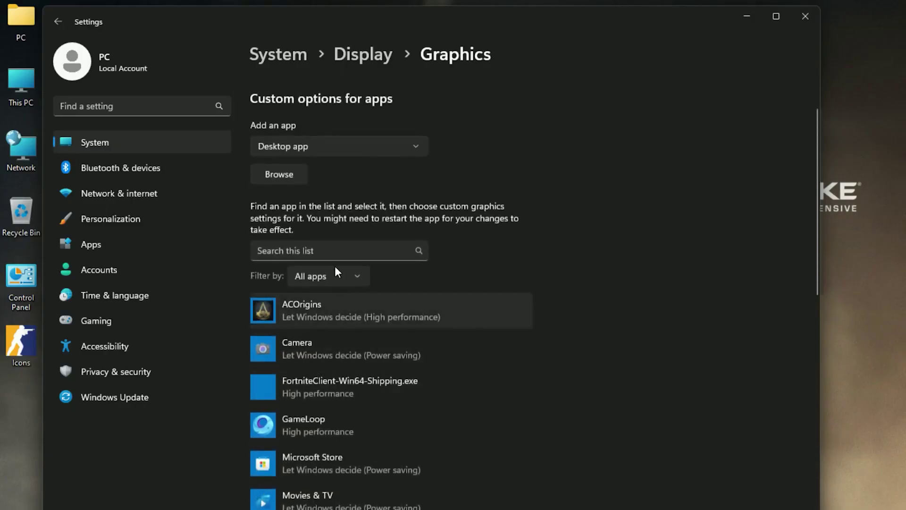
{"action": "left_click", "coordinate": [280, 174]}
{"action": "double_click", "coordinate": [209, 113]}
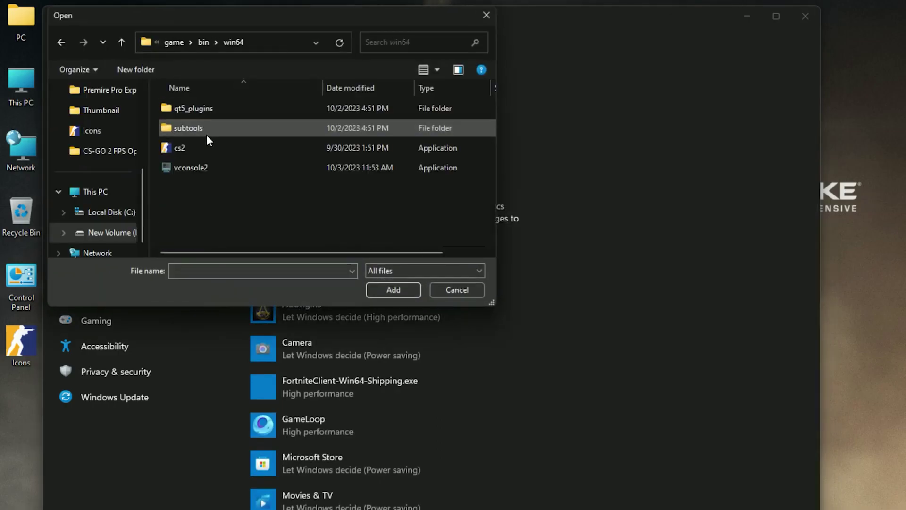
{"action": "left_click", "coordinate": [219, 147]}
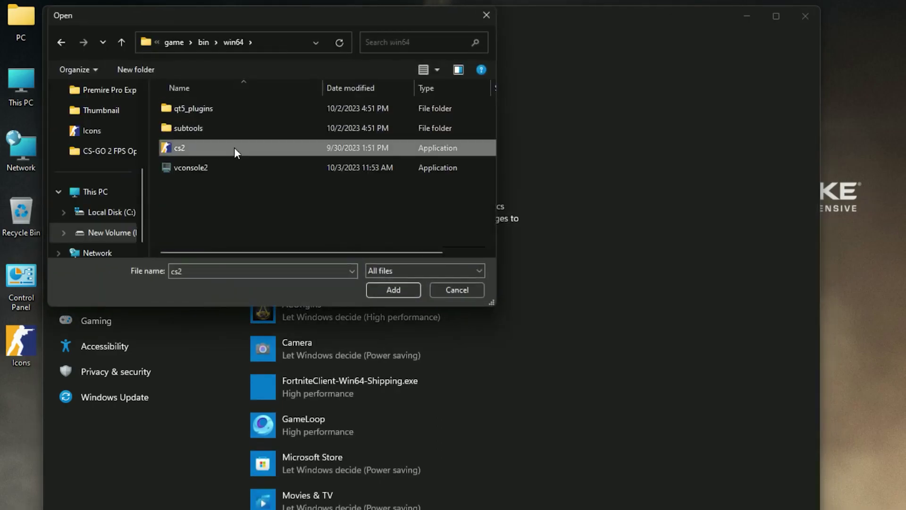
{"action": "left_click", "coordinate": [394, 289]}
Step: Set cs2's graphics preference to High performance, save it, and close the Settings window
{"action": "scroll", "coordinate": [425, 406], "scroll_direction": "down", "scroll_amount": 3}
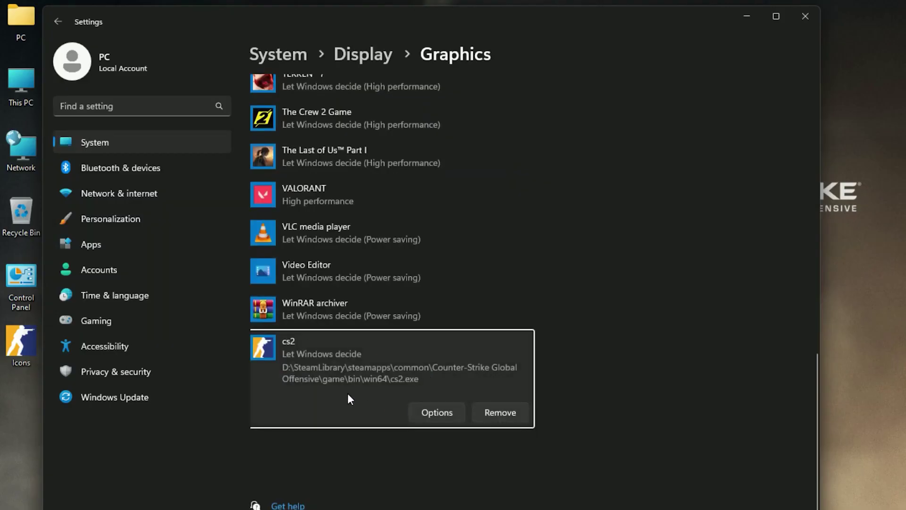
{"action": "left_click", "coordinate": [427, 412]}
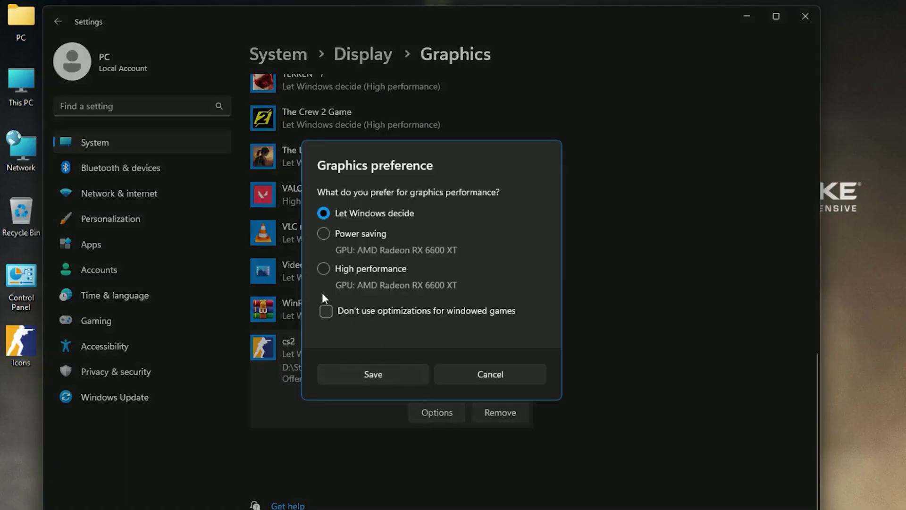
{"action": "left_click", "coordinate": [352, 275]}
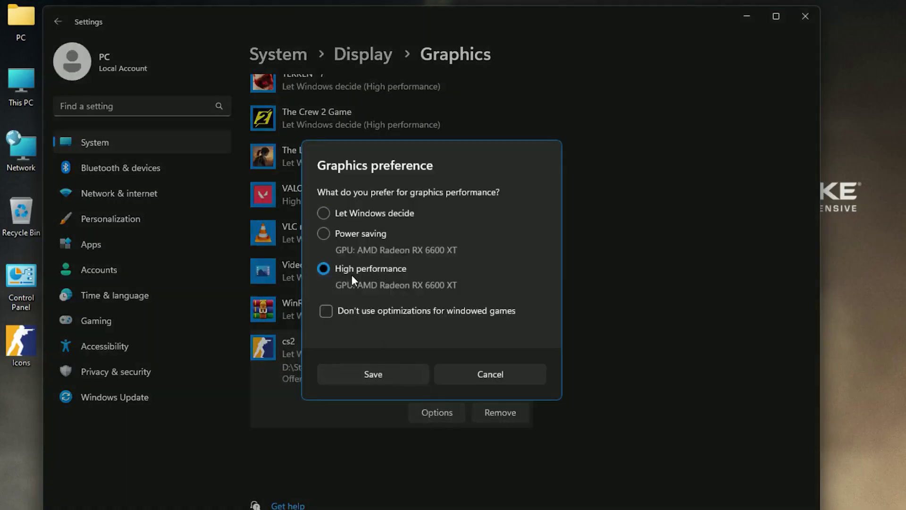
{"action": "left_click", "coordinate": [391, 375]}
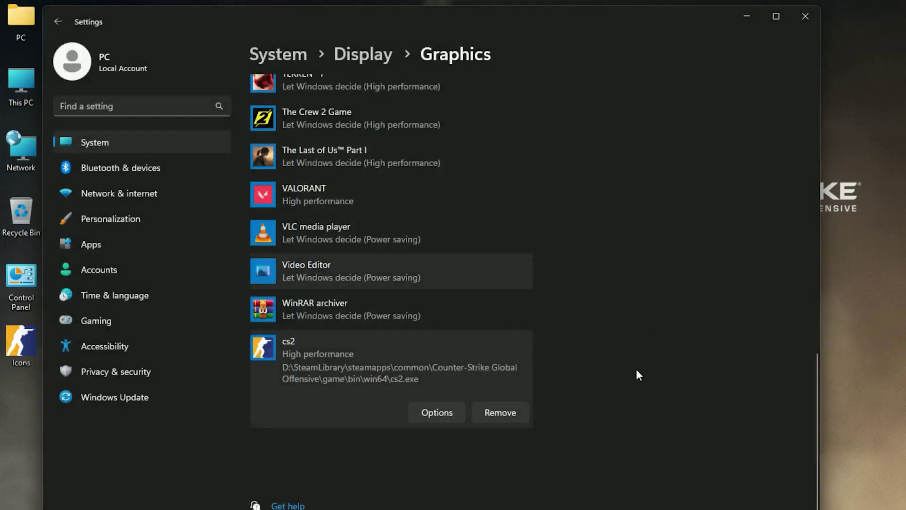
{"action": "left_click", "coordinate": [806, 16]}
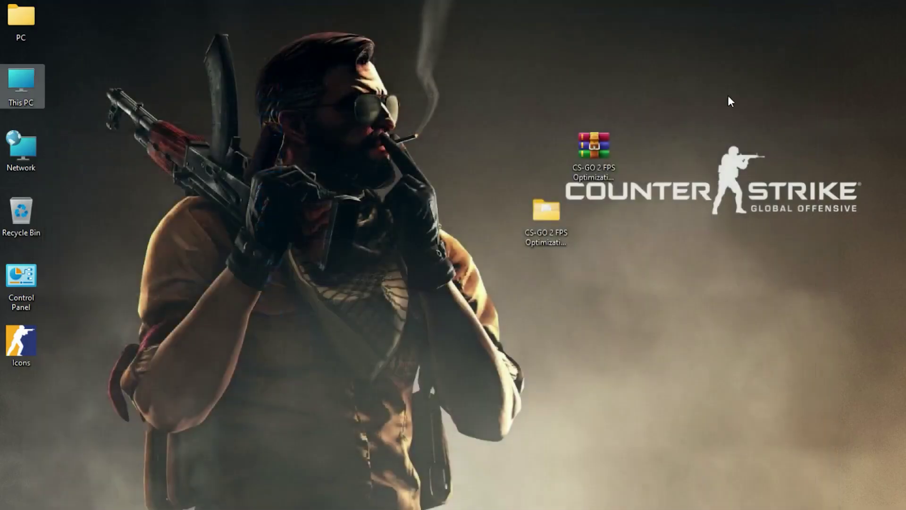
{"action": "right_click", "coordinate": [631, 227]}
{"action": "left_click", "coordinate": [677, 278]}
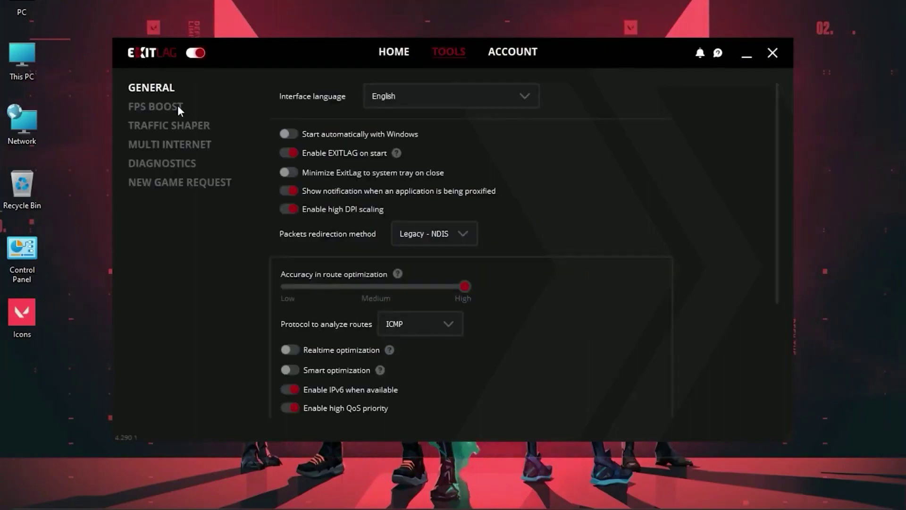
Step: In ExitLag's FPS Boost options, enable maximum processing priority for games and disable Energy Efficient Ethernet, agreeing to restart the network adapters
{"action": "left_click", "coordinate": [141, 106]}
{"action": "left_click", "coordinate": [286, 91]}
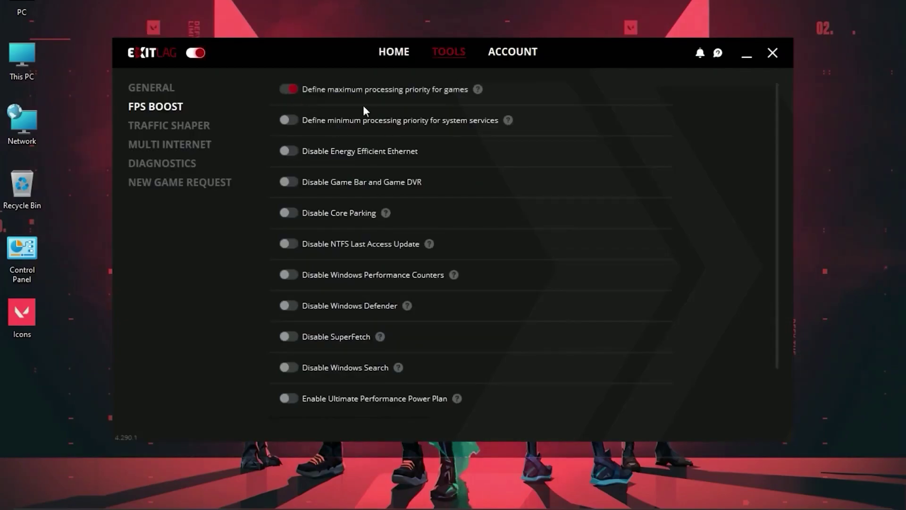
{"action": "left_click", "coordinate": [285, 151]}
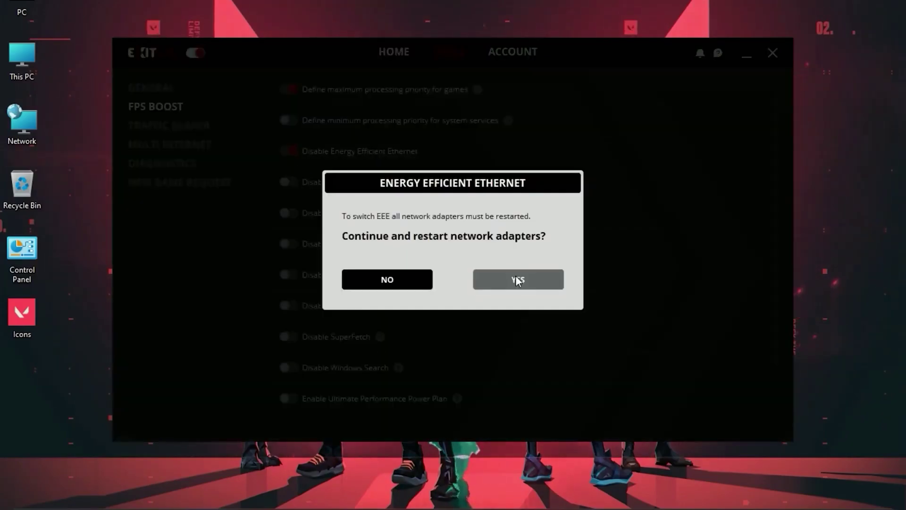
{"action": "left_click", "coordinate": [517, 278]}
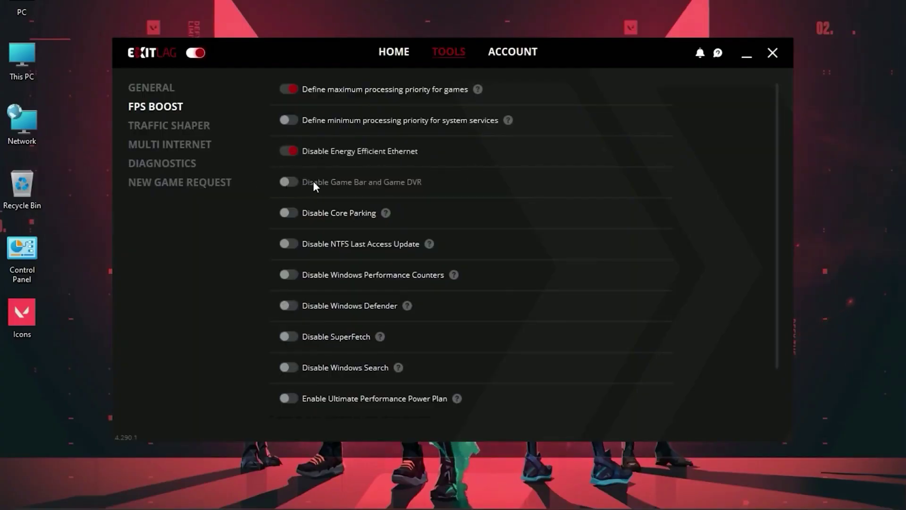
Step: Turn on the FPS Boost options that disable Game Bar and Game DVR, Core Parking and SuperFetch
{"action": "left_click", "coordinate": [285, 184]}
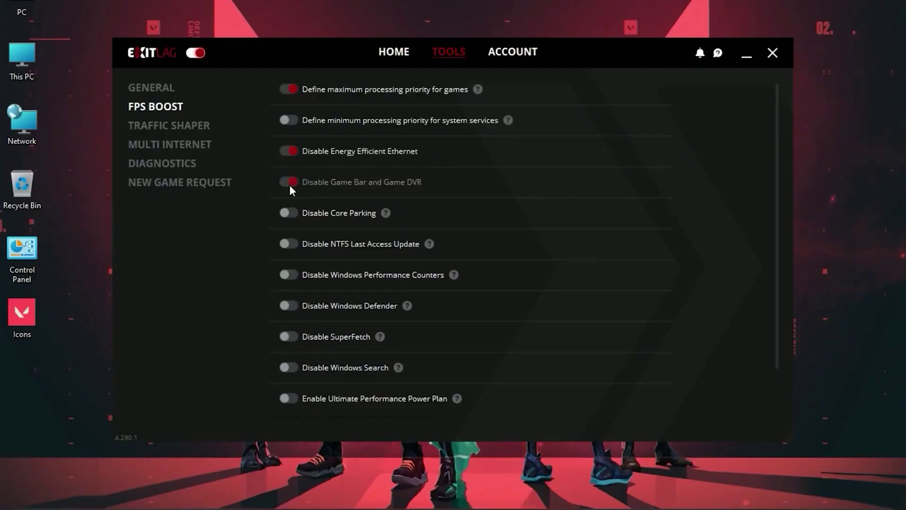
{"action": "left_click", "coordinate": [294, 214]}
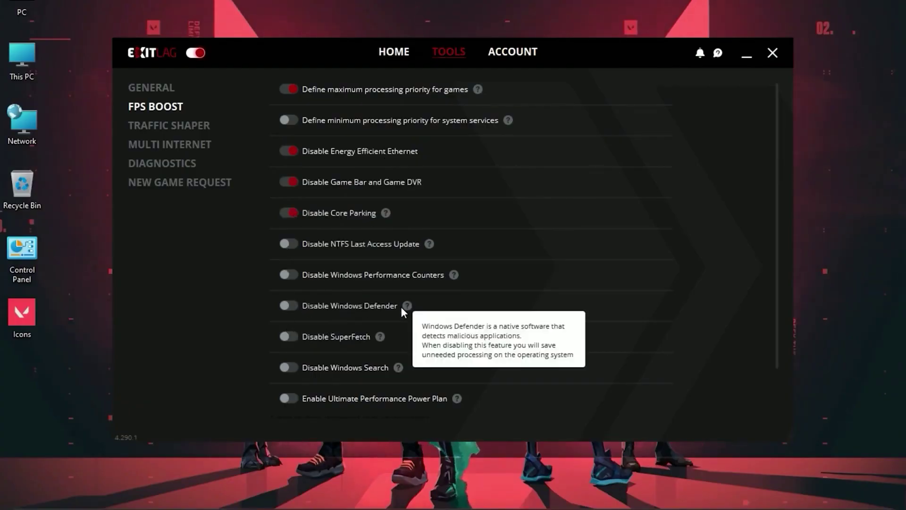
{"action": "left_click", "coordinate": [291, 336]}
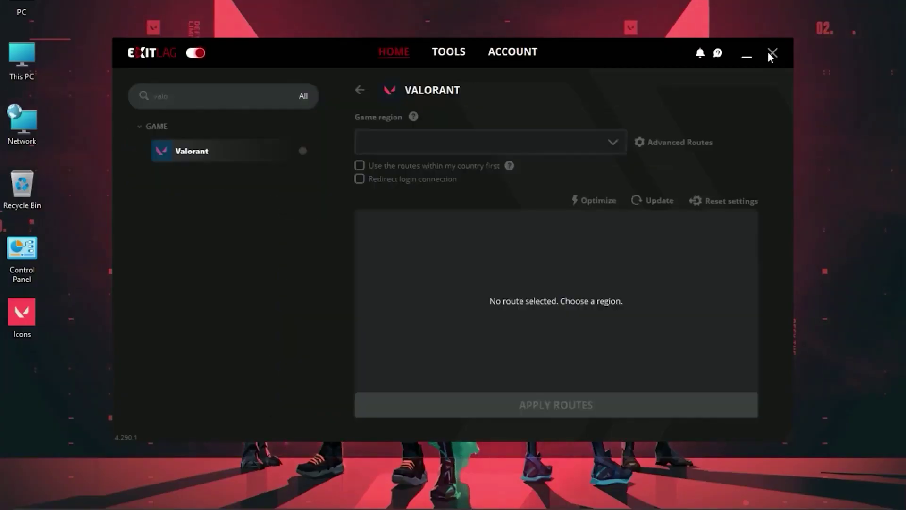
Step: Close ExitLag and refresh the desktop
{"action": "left_click", "coordinate": [771, 53]}
{"action": "right_click", "coordinate": [486, 66]}
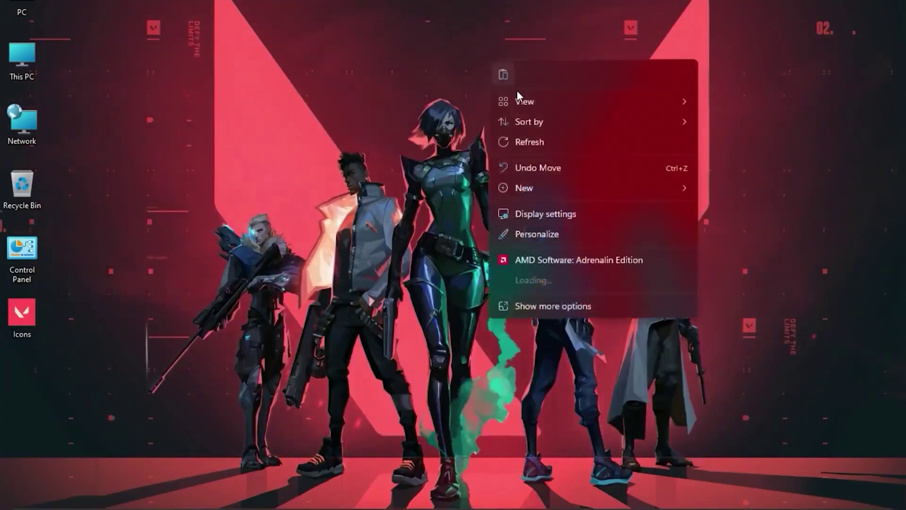
{"action": "left_click", "coordinate": [535, 141]}
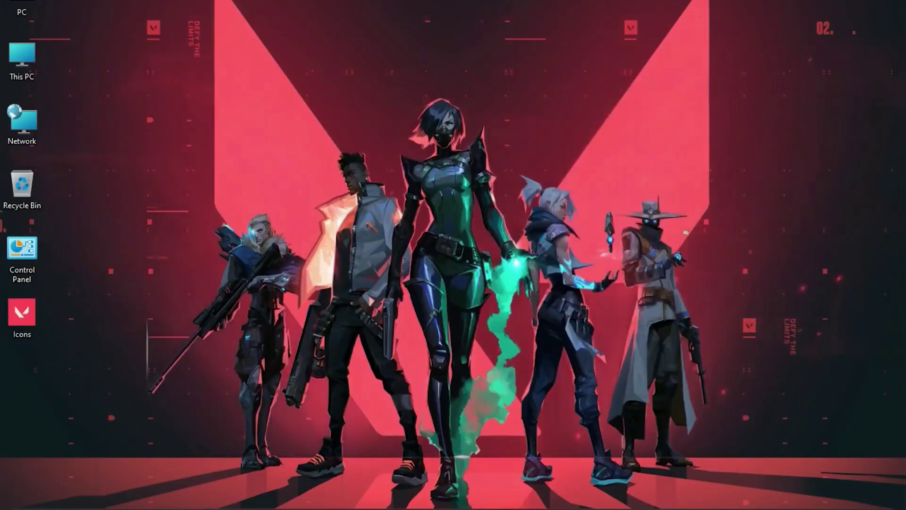
{"action": "left_click", "coordinate": [798, 501]}
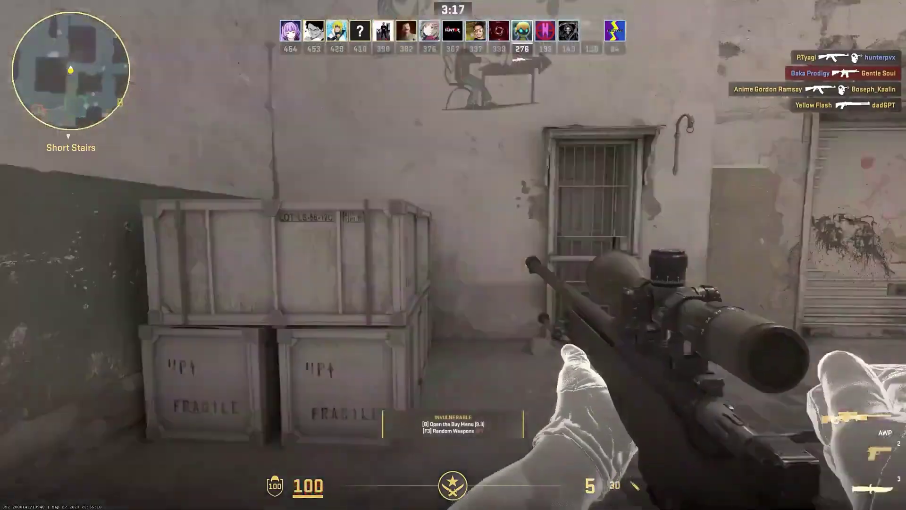
{"action": "key", "text": "w"}
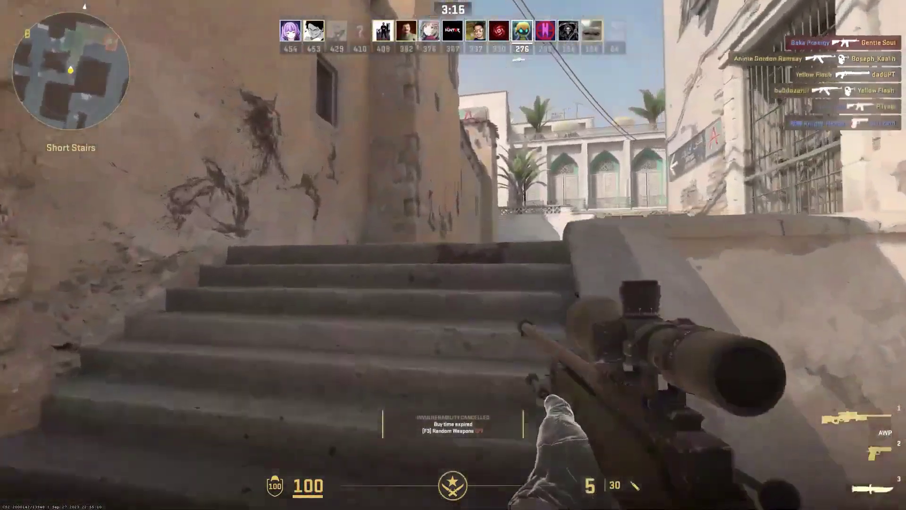
{"action": "key", "text": "w"}
{"action": "right_click", "coordinate": [453, 255]}
{"action": "left_click", "coordinate": [453, 254]}
{"action": "key", "text": "w"}
{"action": "right_click", "coordinate": [453, 255]}
{"action": "left_click", "coordinate": [453, 254]}
{"action": "key", "text": "s"}
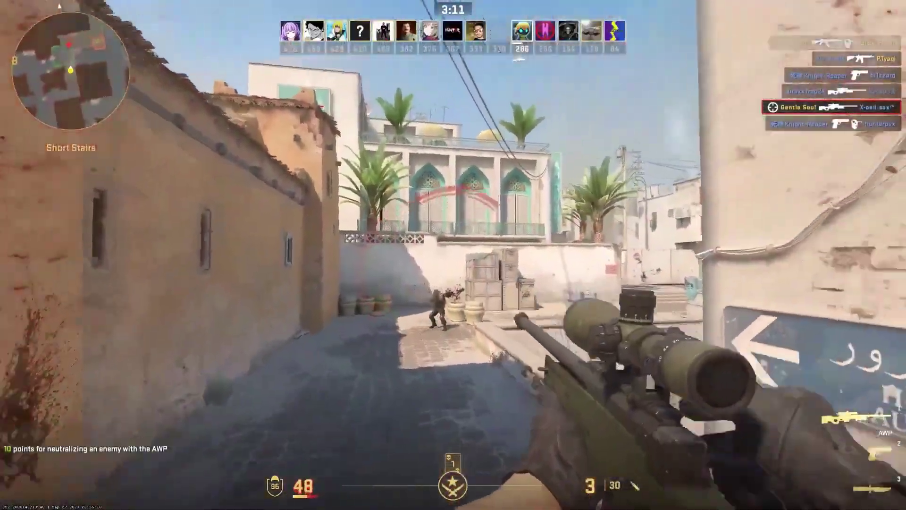
{"action": "right_click", "coordinate": [453, 254]}
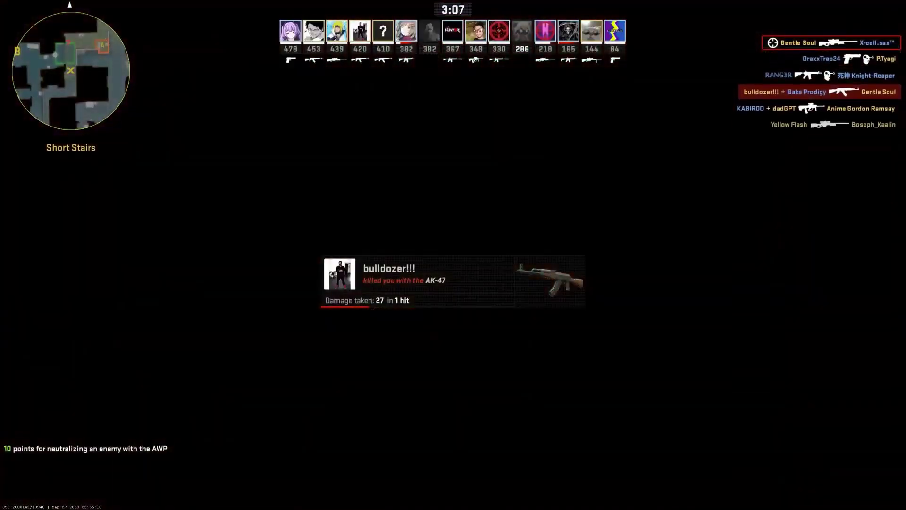
{"action": "key", "text": "w"}
{"action": "key", "text": "w"}
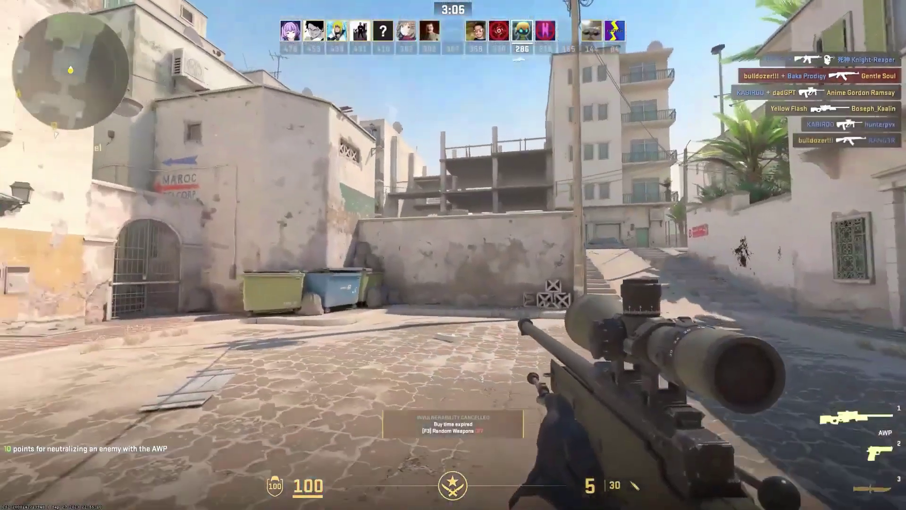
{"action": "key", "text": "a"}
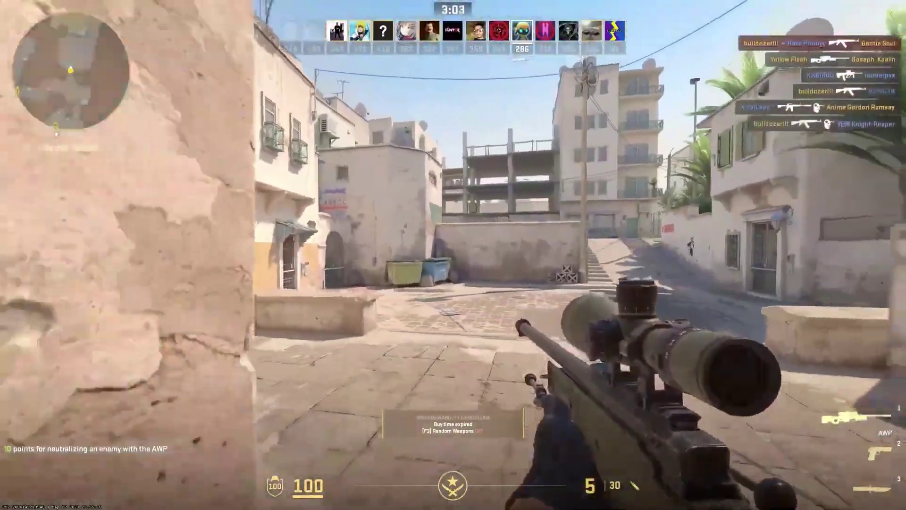